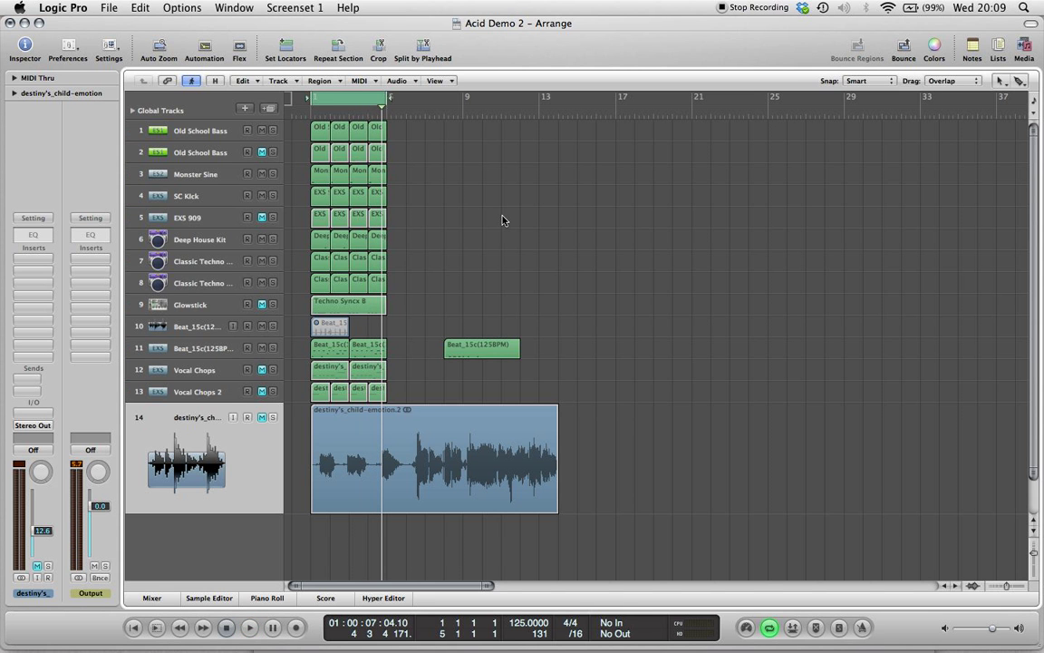
Solo the destiny's_child-emotion audio track and play it from bar 1 with cycle mode turned off
{"action": "left_click", "coordinate": [262, 418]}
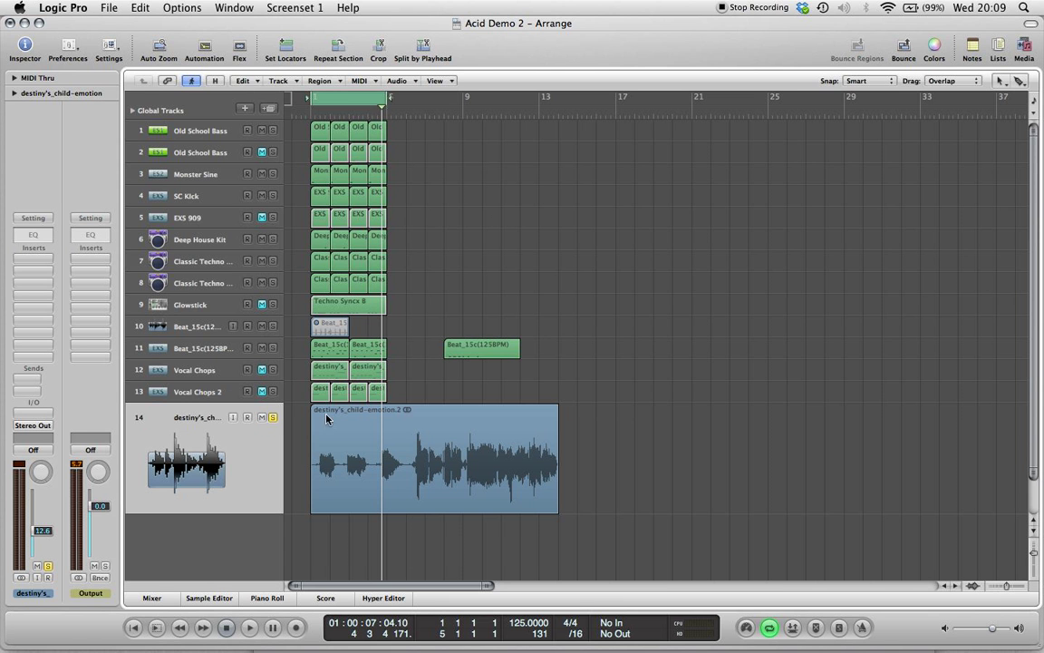
{"action": "key", "text": "c"}
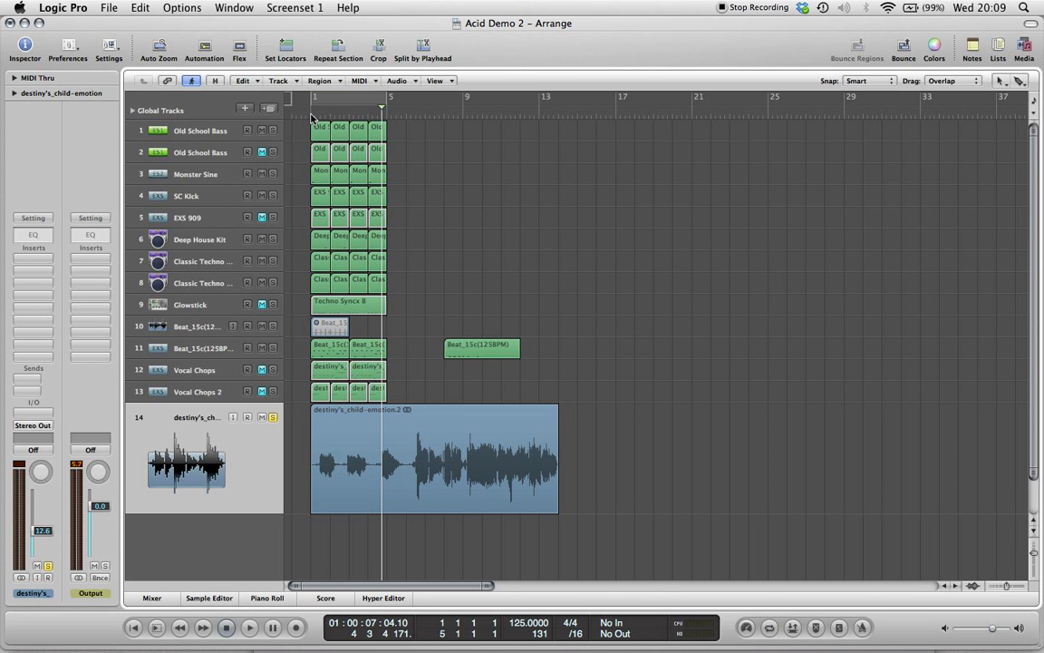
{"action": "double_click", "coordinate": [311, 114]}
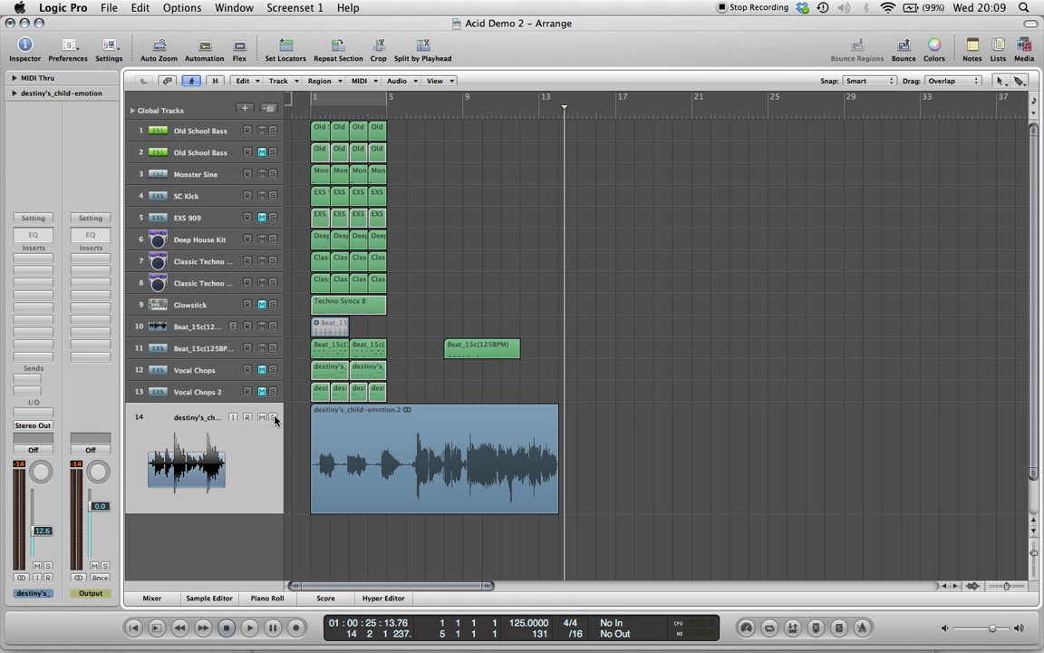
Open the destiny's_child-emotion.2 region in the Sample Editor, fitted to the view, and turn on Transient Editing Mode
{"action": "double_click", "coordinate": [405, 445]}
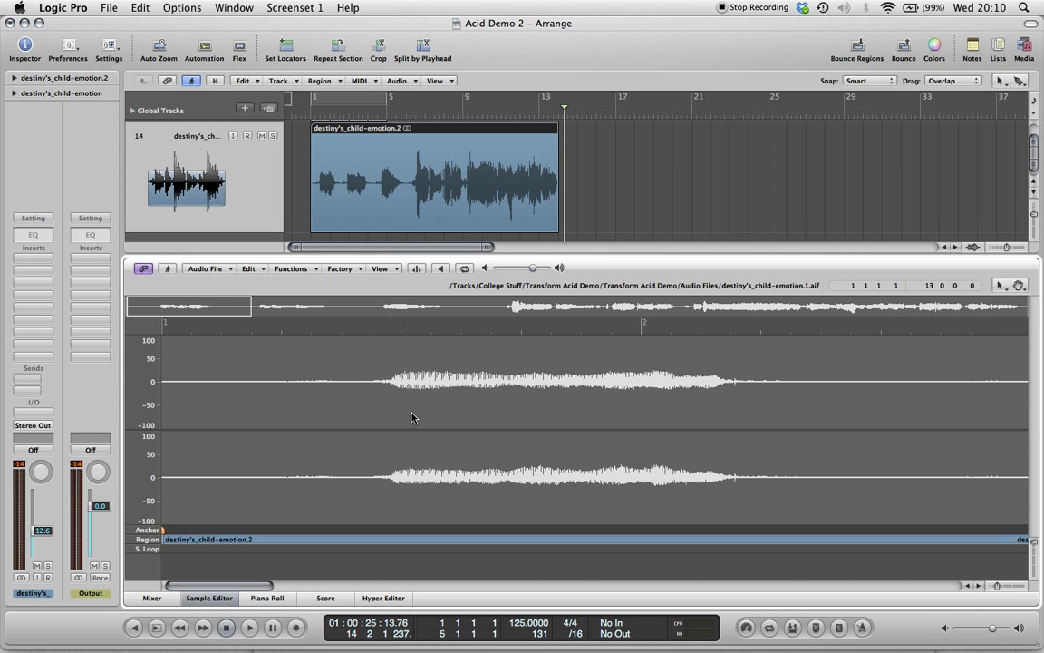
{"action": "key", "text": "z"}
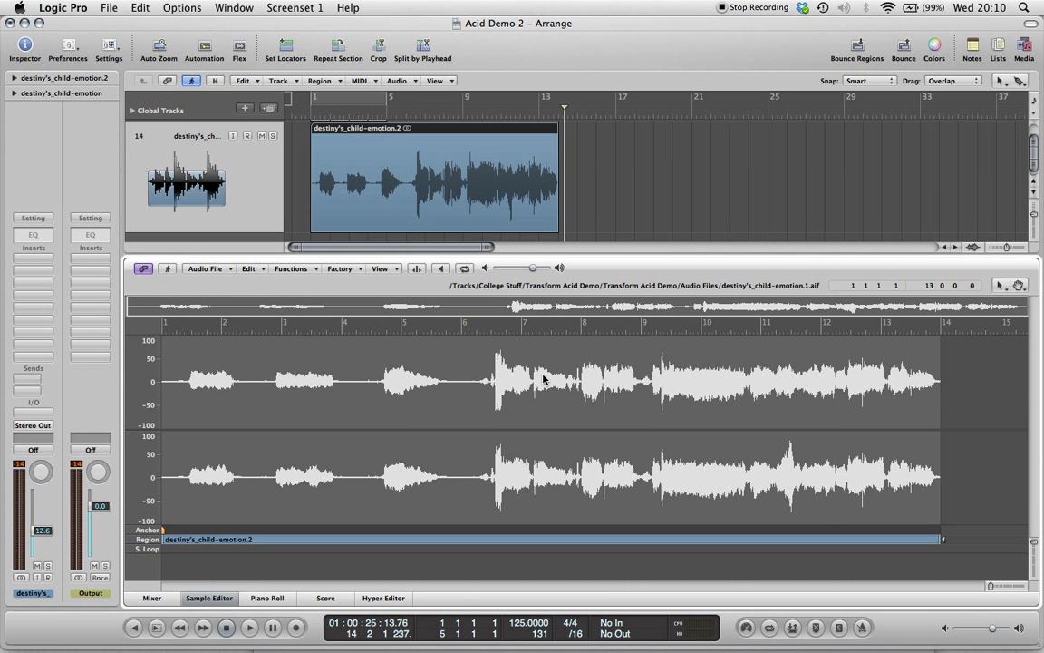
{"action": "left_click", "coordinate": [417, 269]}
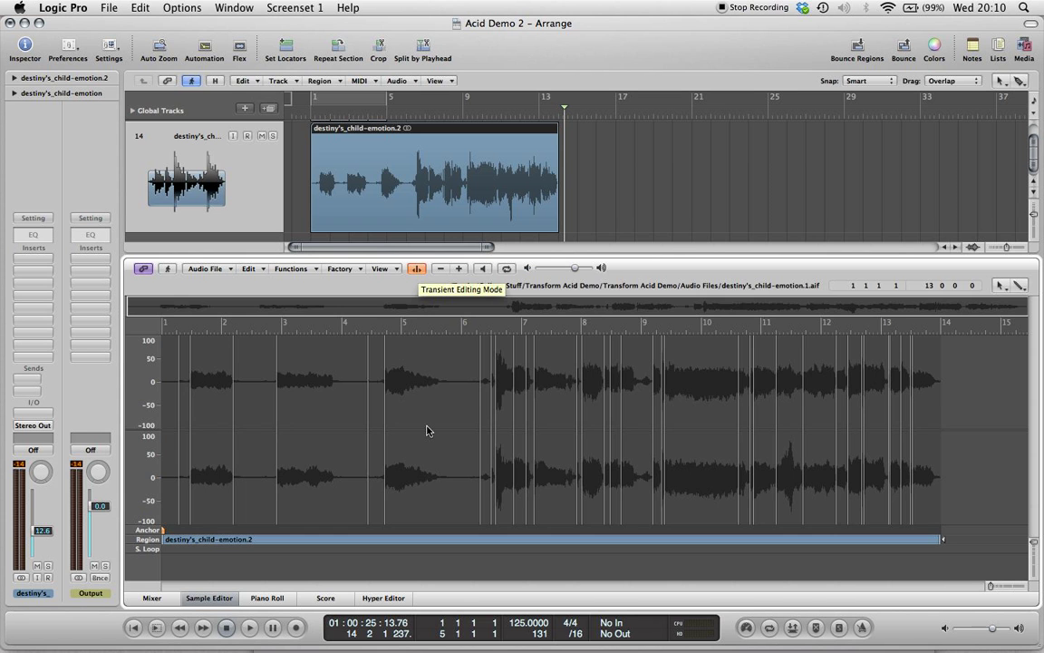
Audition the first two sung slices between transient markers and increase the number of detected transients by one step
{"action": "left_click", "coordinate": [214, 473]}
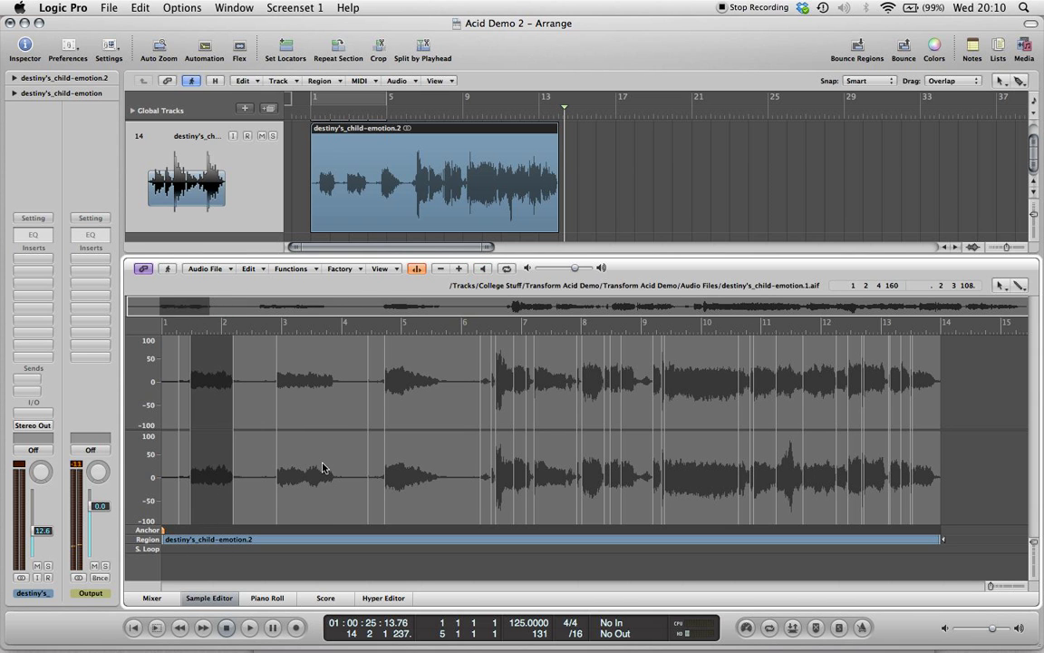
{"action": "left_click", "coordinate": [322, 473]}
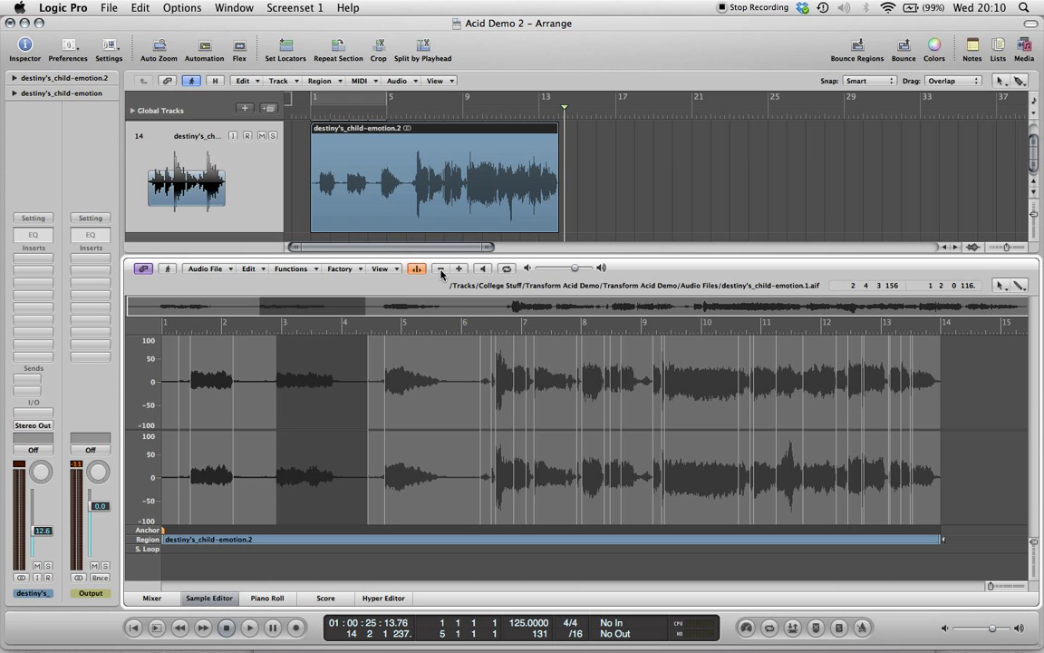
{"action": "left_click", "coordinate": [439, 367]}
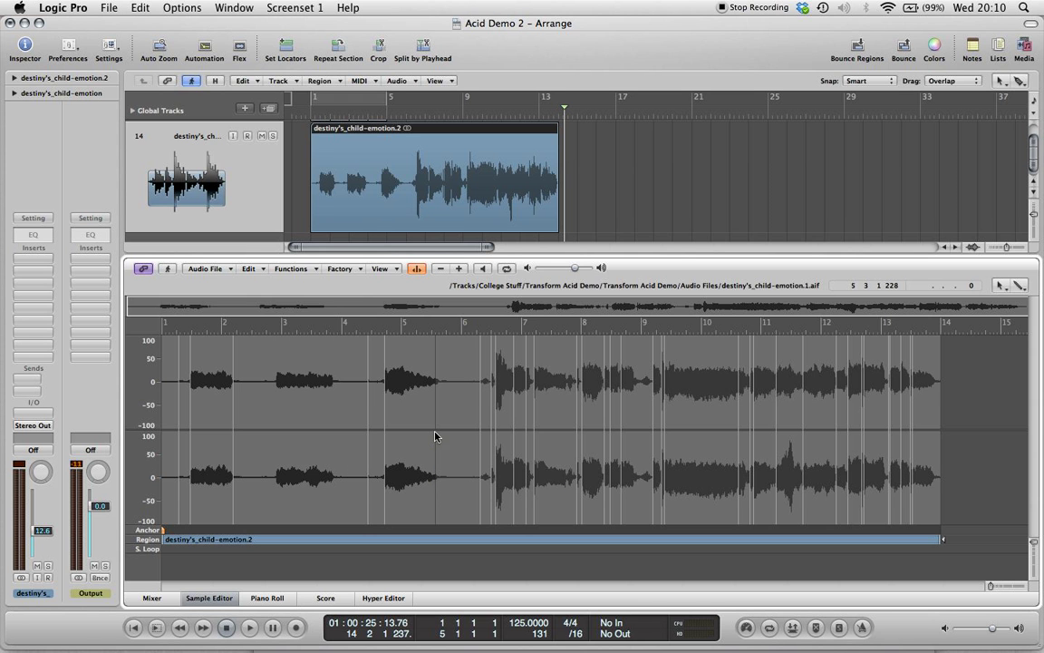
{"action": "left_click", "coordinate": [459, 269]}
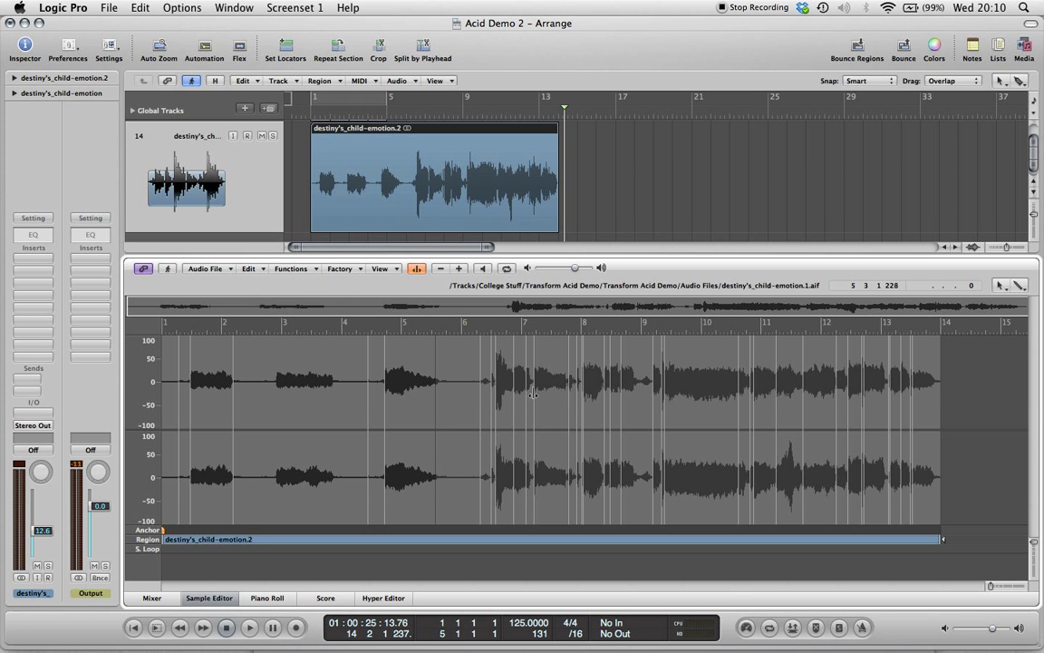
Audition the vocal slices between bars 6 and 7, including a short range after the loud attack, and close the Sample Editor
{"action": "key", "text": "super+Right"}
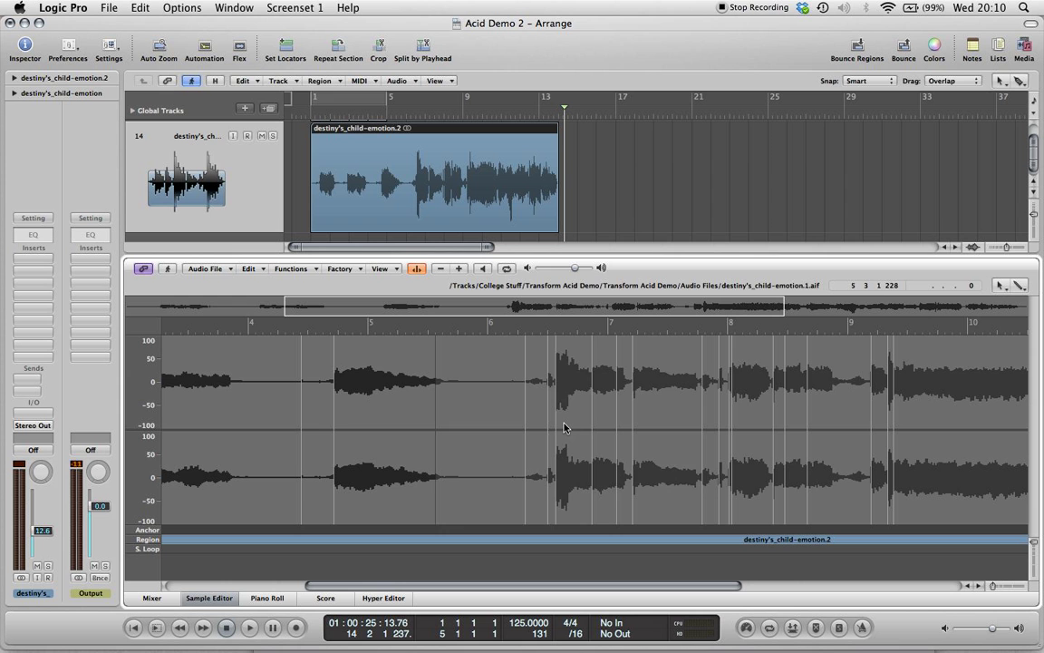
{"action": "left_click", "coordinate": [578, 444]}
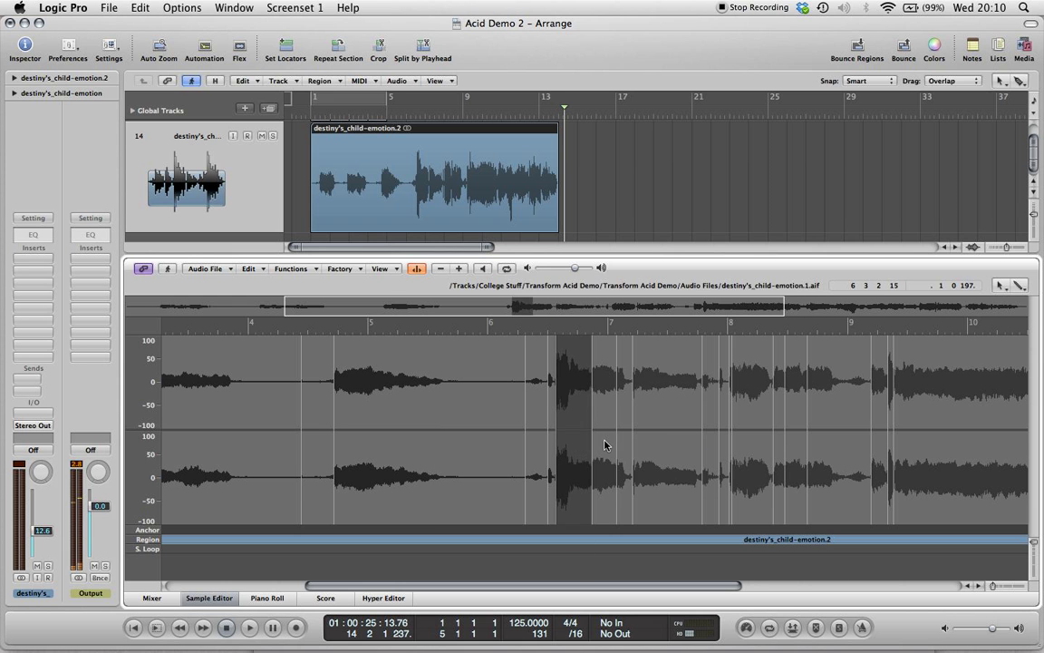
{"action": "left_click", "coordinate": [604, 448]}
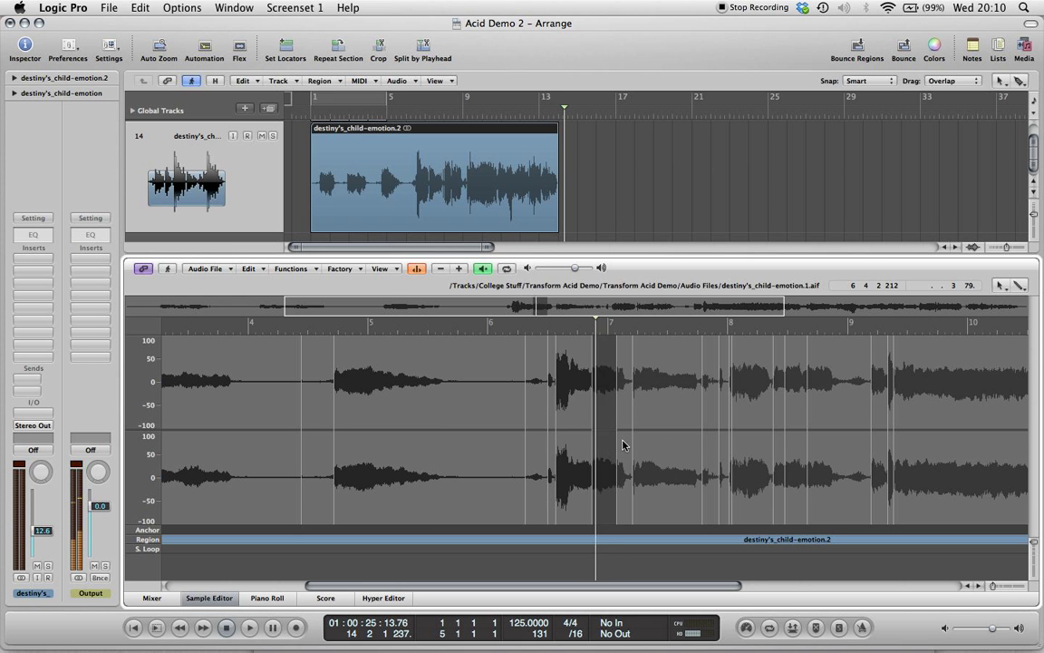
{"action": "left_click_drag", "start_coordinate": [580, 444], "coordinate": [599, 444]}
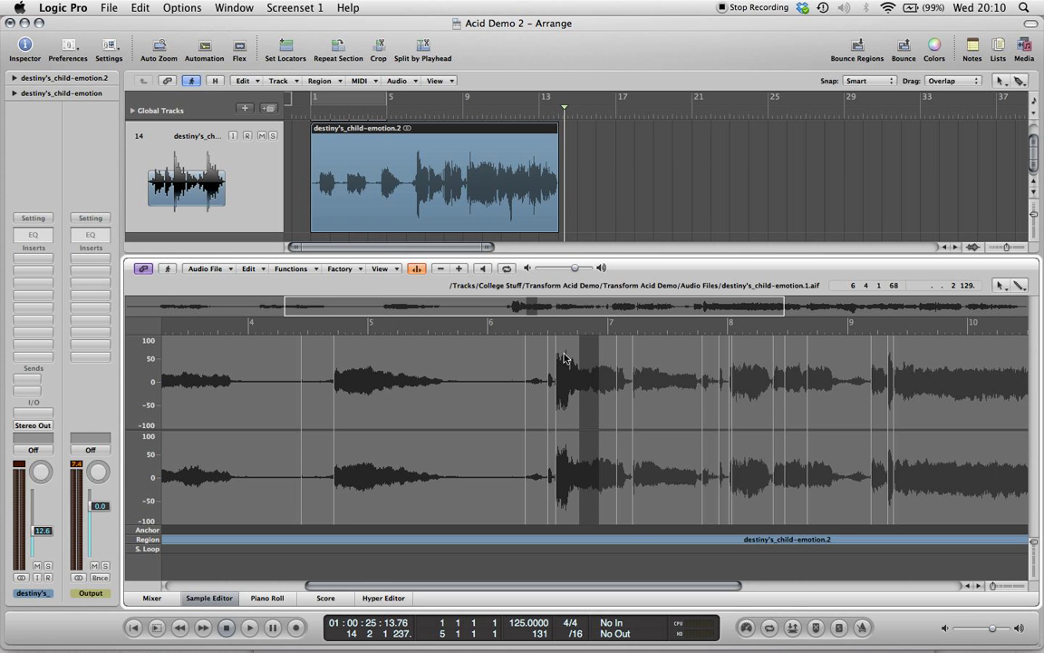
{"action": "left_click", "coordinate": [211, 598]}
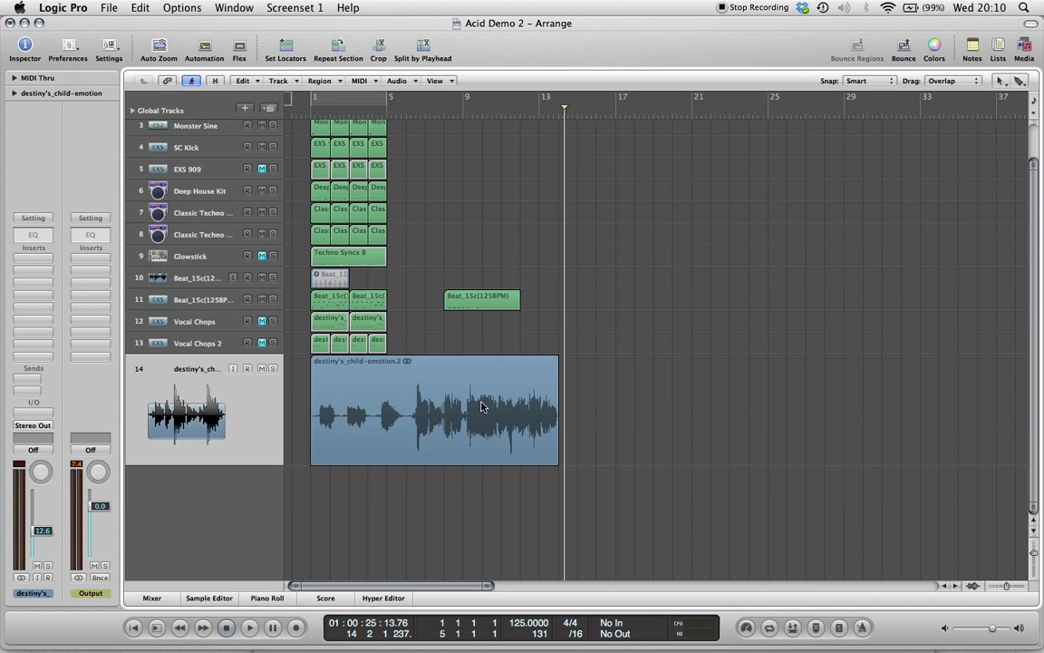
Convert the vocal region to a new sampler track named destiny's_child-emotion, with zones from transient markers and trigger notes C3 to C8
{"action": "left_click", "coordinate": [407, 81]}
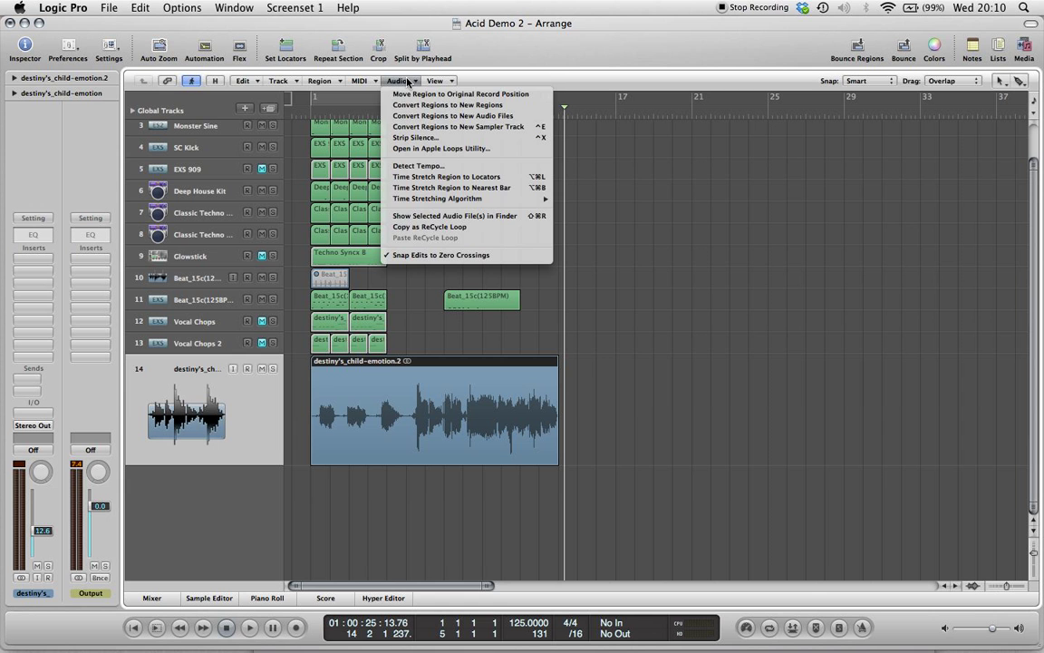
{"action": "left_click", "coordinate": [417, 127]}
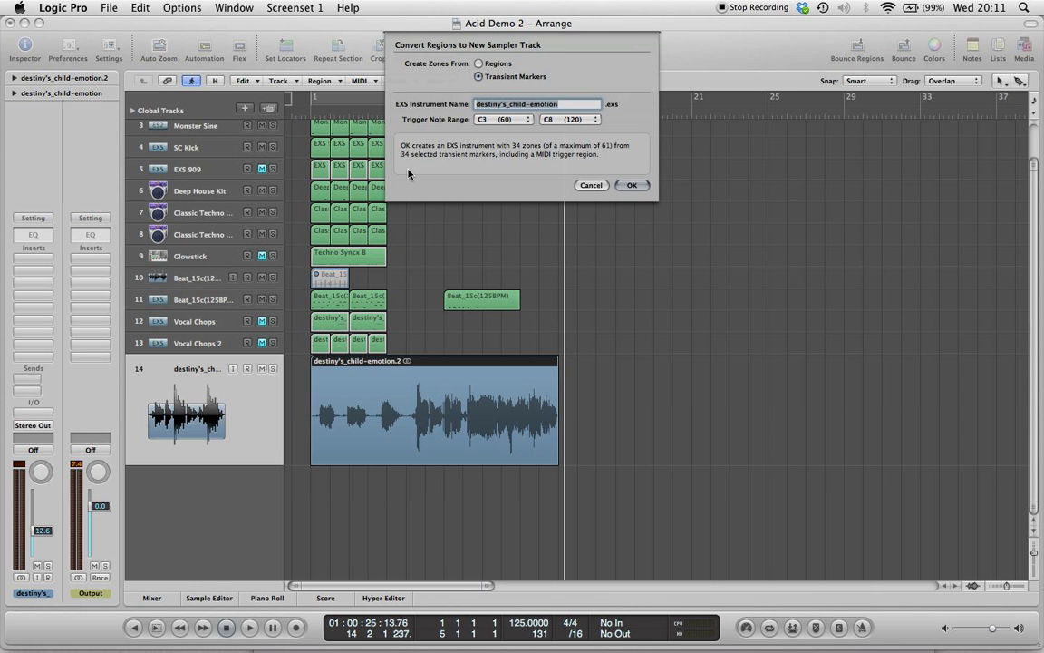
{"action": "left_click", "coordinate": [626, 186]}
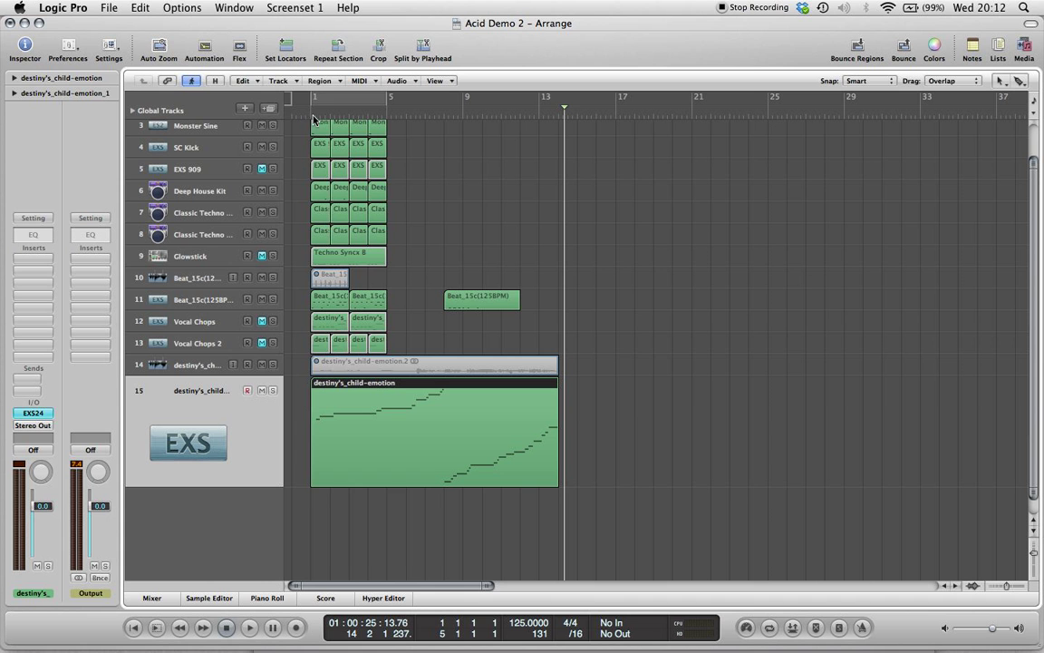
Solo the new EXS24 sampler track, play its opening bars, and lower its volume to -8.8 dB
{"action": "left_click", "coordinate": [274, 391]}
{"action": "key", "text": "space"}
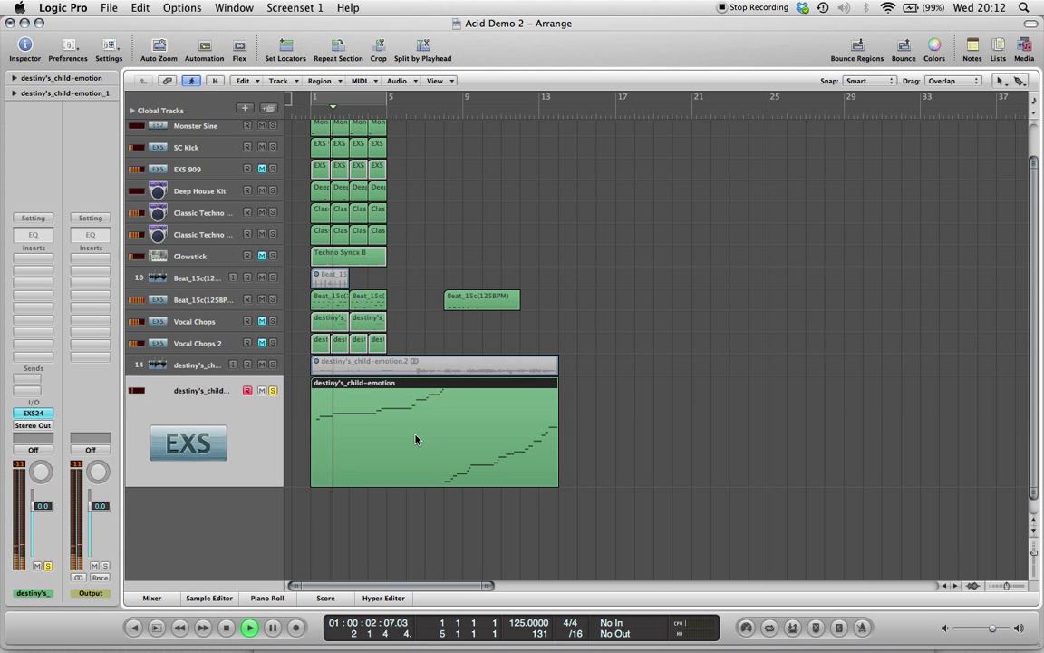
{"action": "key", "text": "space"}
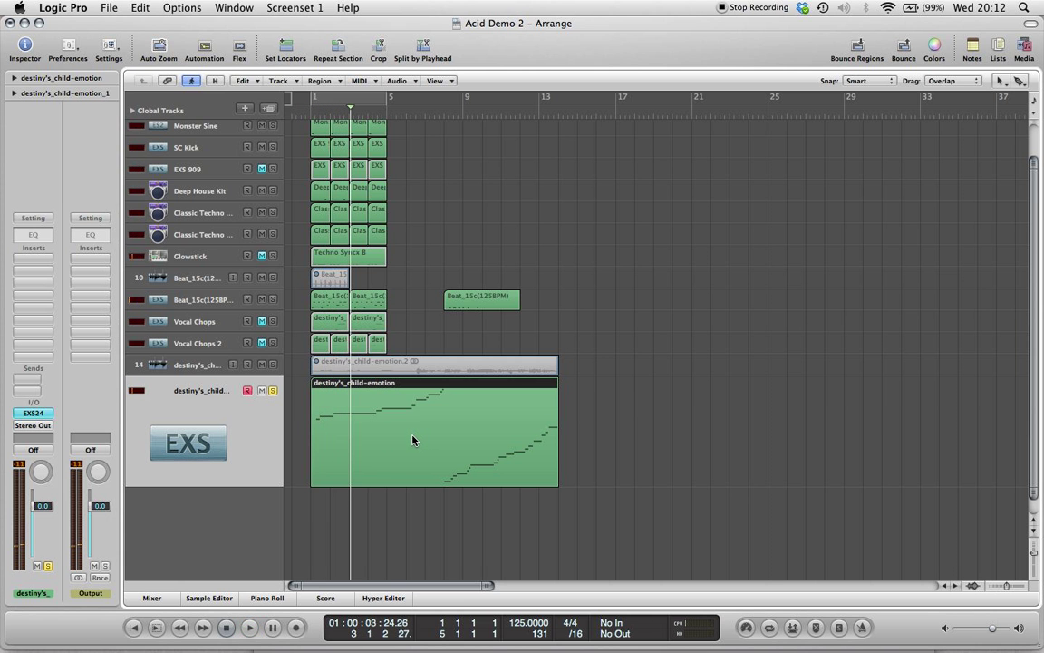
{"action": "left_click_drag", "start_coordinate": [41, 505], "coordinate": [42, 525]}
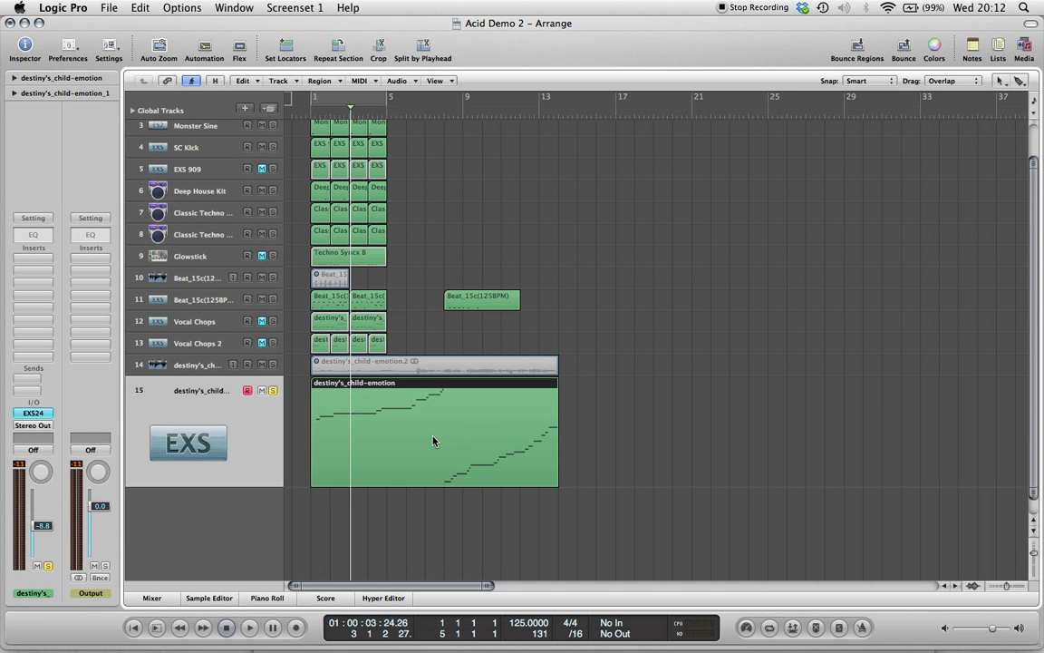
Delete the MIDI region from the new sampler track and mute that track
{"action": "key", "text": "Delete"}
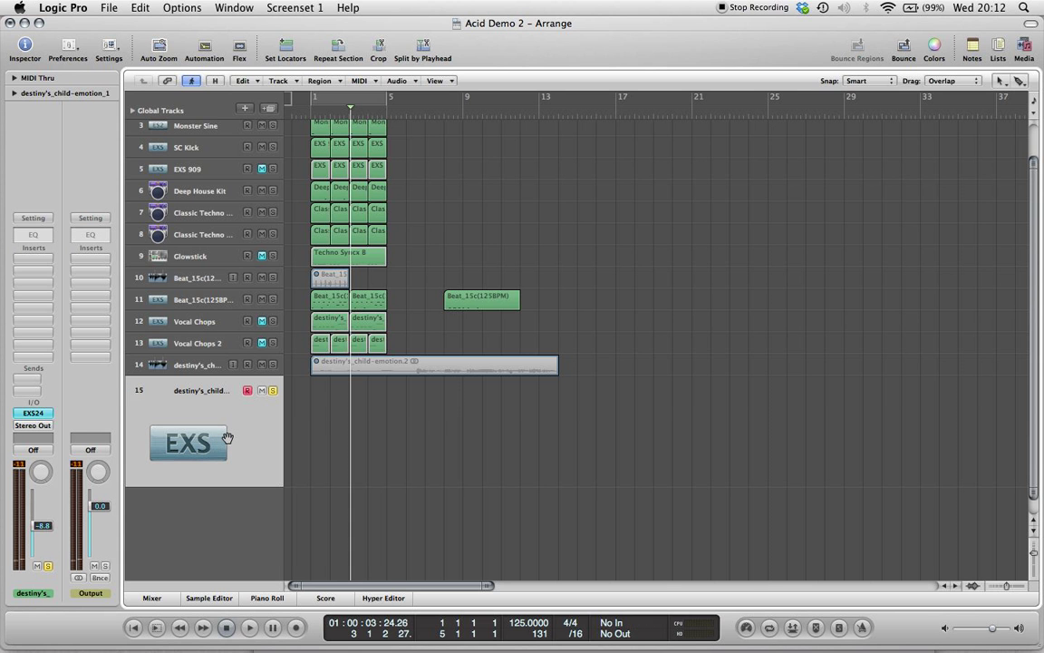
{"action": "left_click", "coordinate": [262, 391]}
Unmute the Vocal Chops track and move its two regions to start at bar 8, leaving the track selected
{"action": "left_click", "coordinate": [261, 322]}
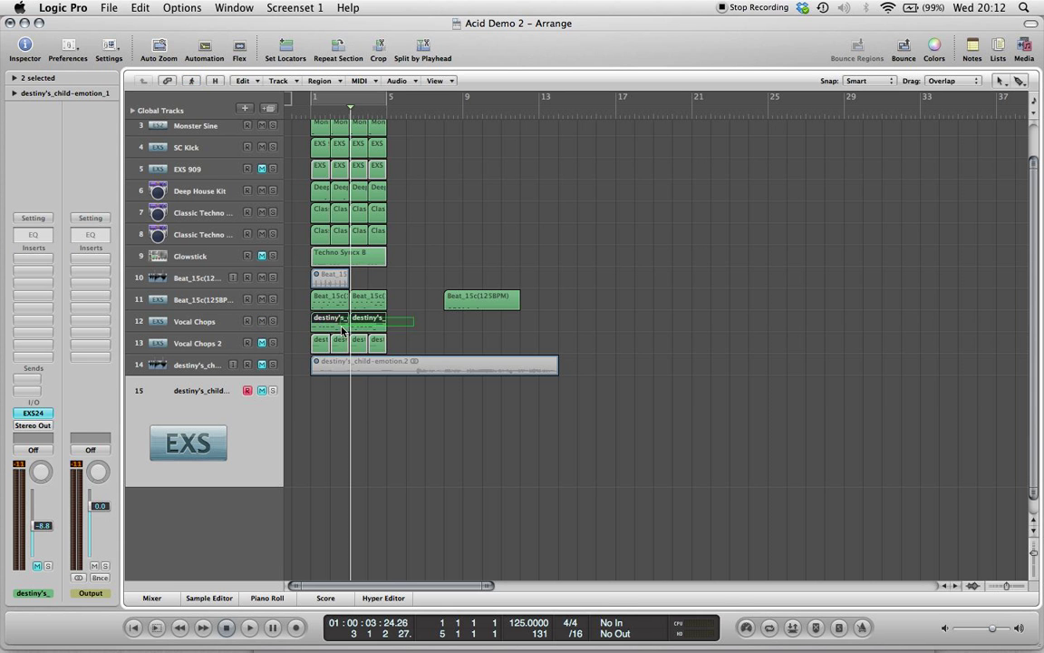
{"action": "left_click_drag", "start_coordinate": [326, 323], "coordinate": [457, 334]}
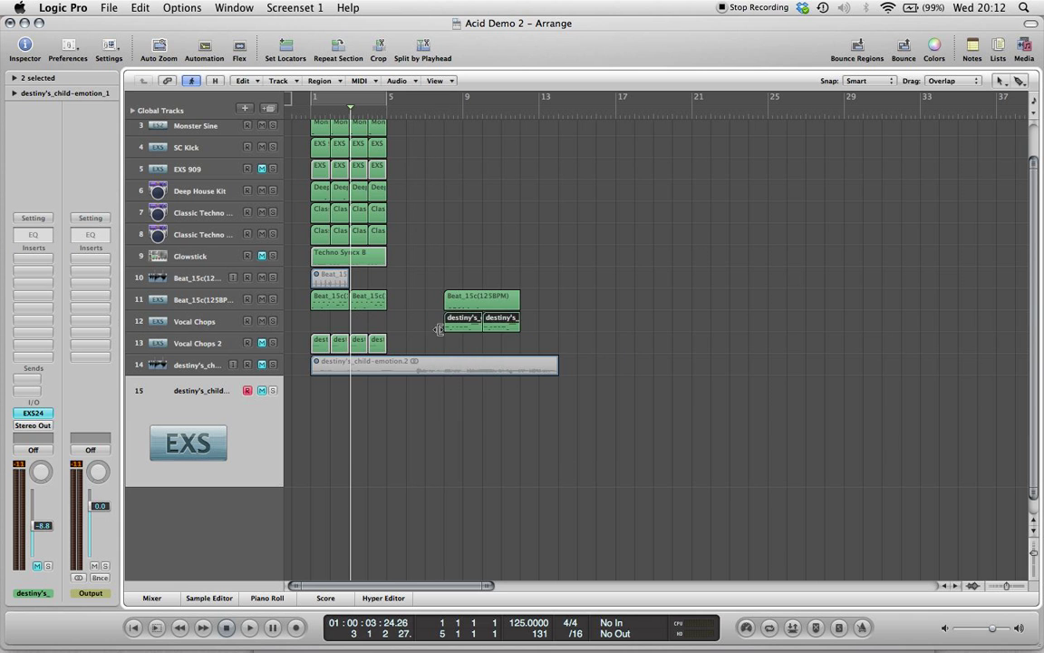
{"action": "left_click", "coordinate": [205, 325]}
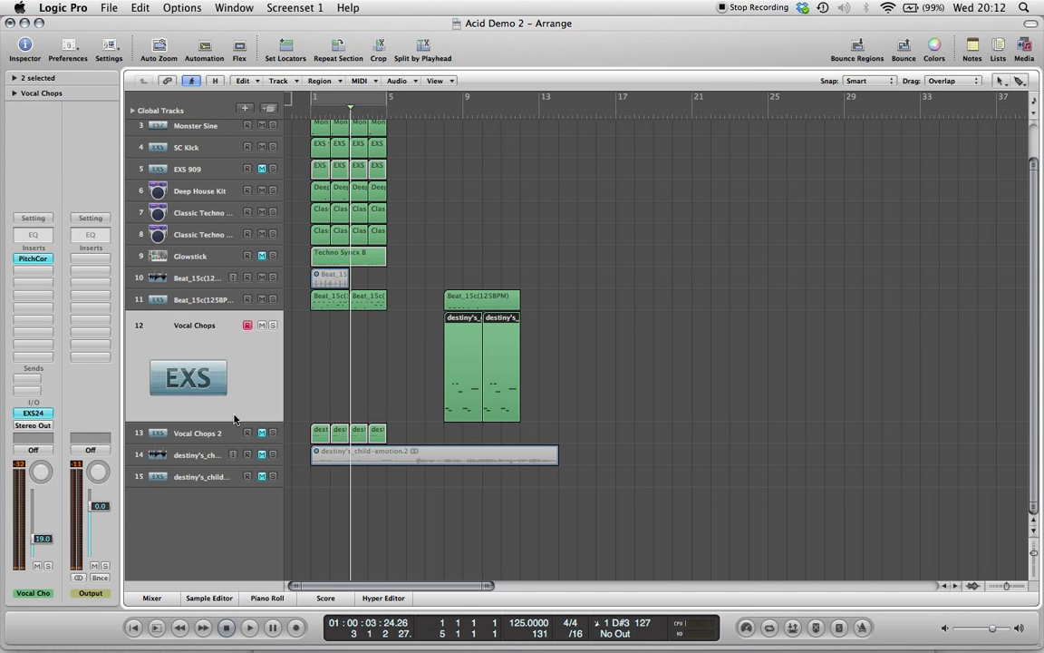
Try reselecting the stereo Pitch Correction plug-in in the first insert slot of the Vocal Chops track
{"action": "left_click", "coordinate": [34, 260]}
{"action": "mouse_move", "coordinate": [60, 334]}
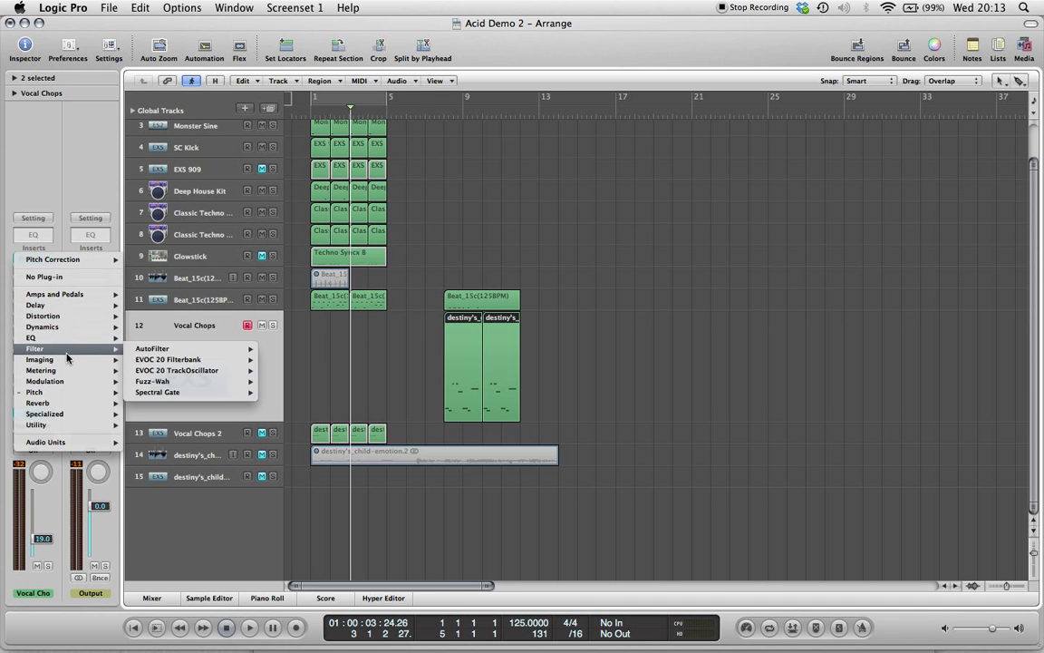
{"action": "mouse_move", "coordinate": [65, 392]}
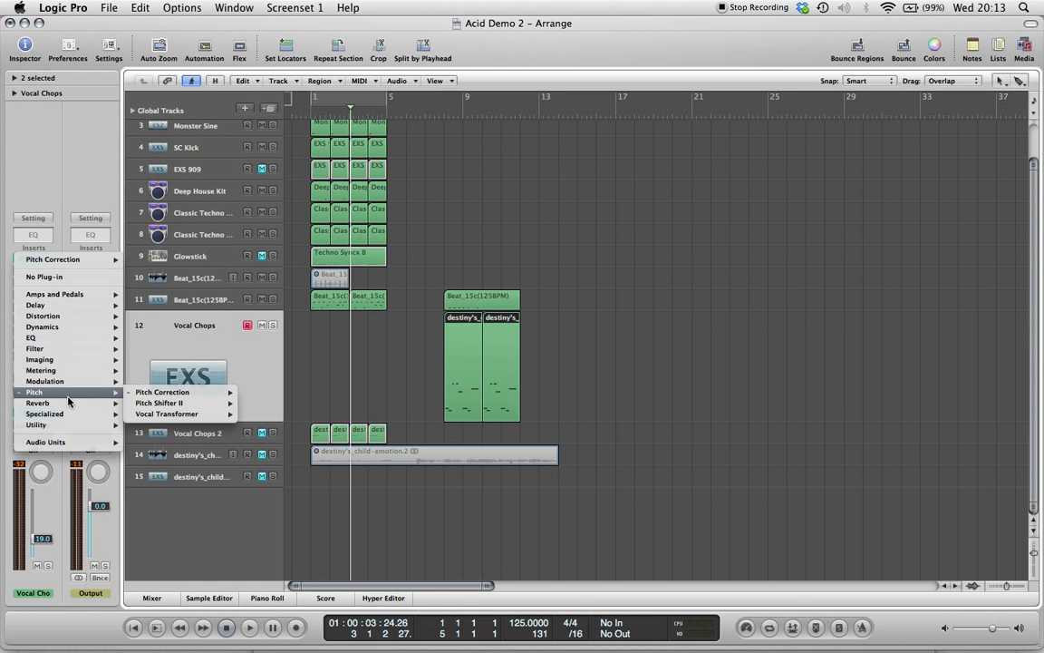
{"action": "mouse_move", "coordinate": [217, 395]}
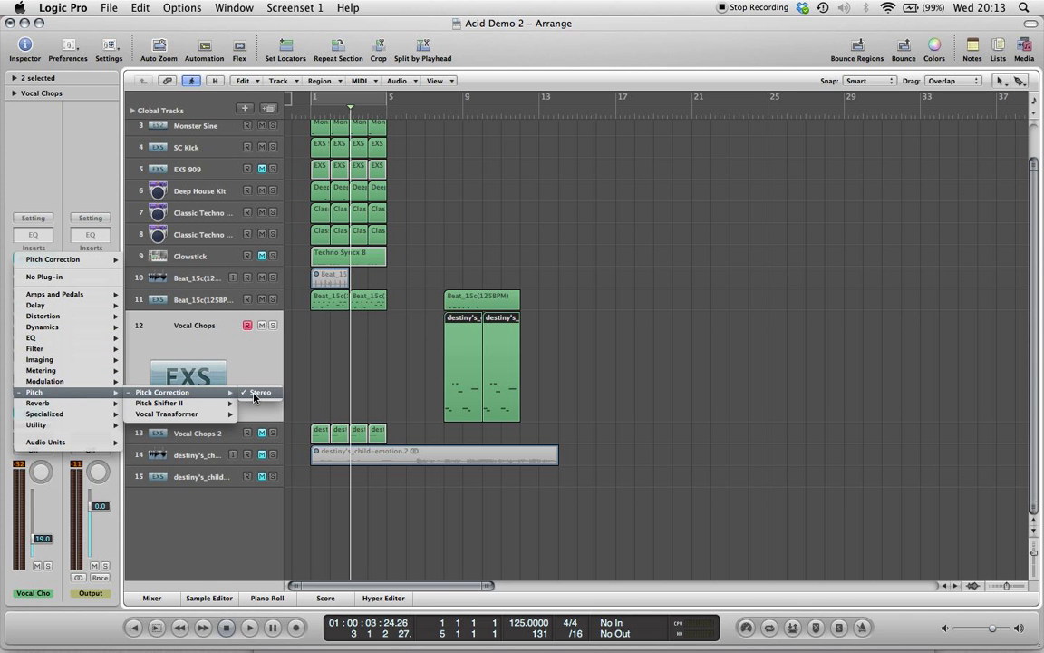
{"action": "left_click", "coordinate": [255, 391]}
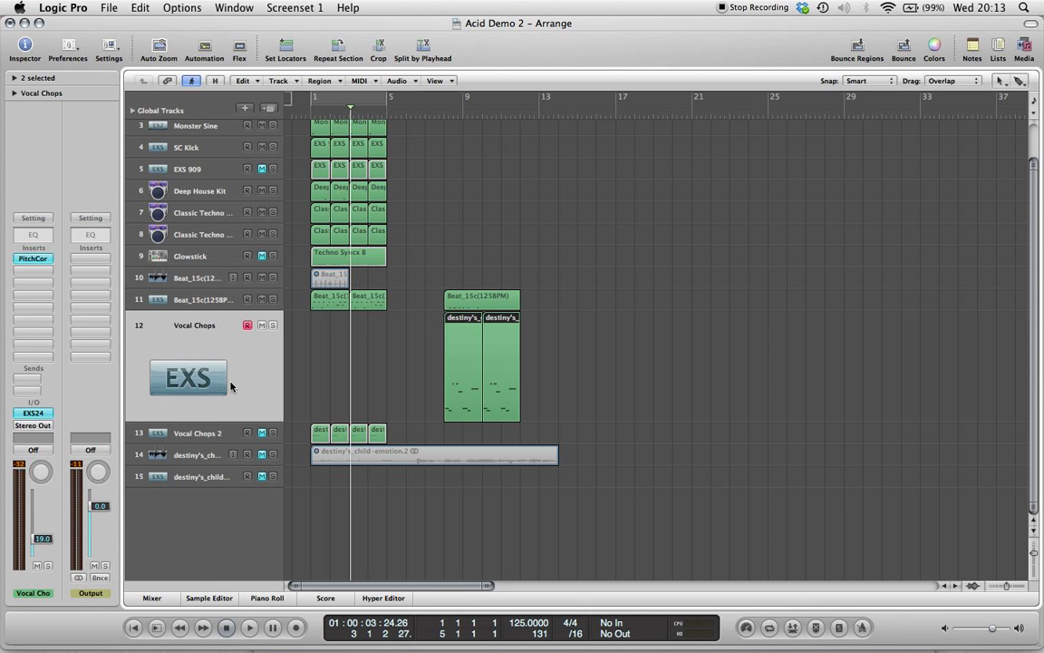
Replace the Pitch Correction plug-in on the Vocal Chops track with a fresh stereo instance and enlarge its window
{"action": "left_click", "coordinate": [36, 261]}
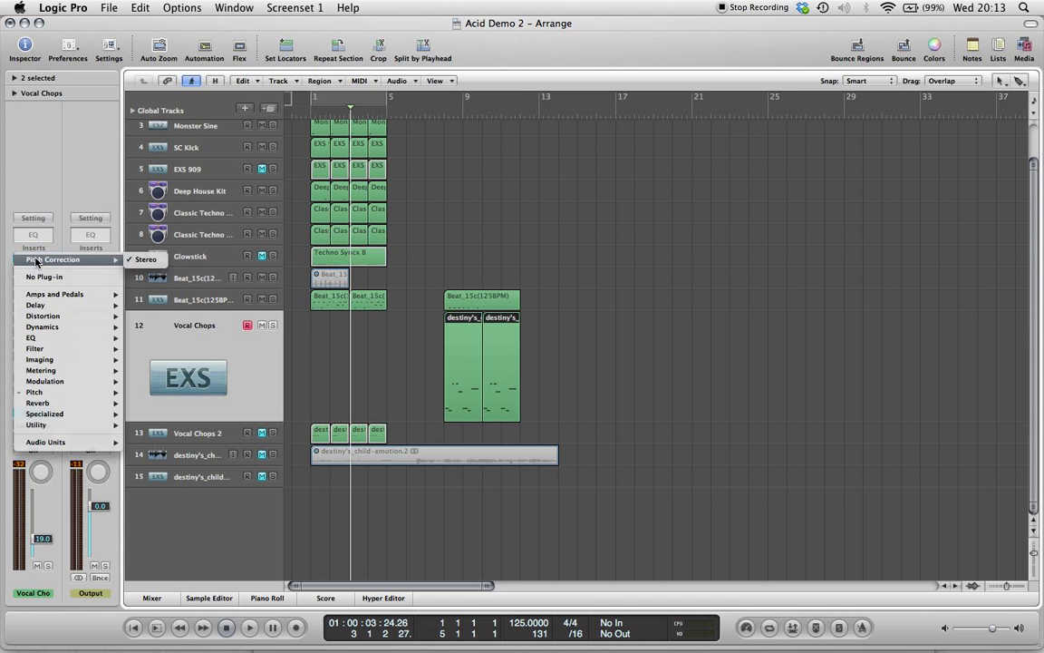
{"action": "left_click", "coordinate": [36, 278]}
{"action": "left_click", "coordinate": [36, 258]}
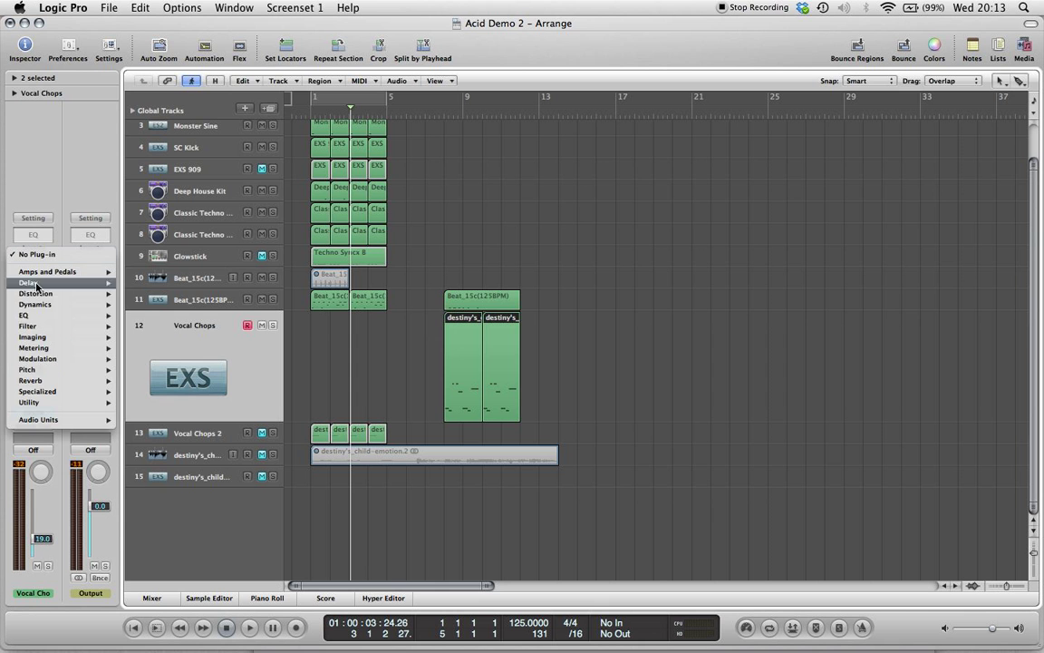
{"action": "mouse_move", "coordinate": [39, 369]}
{"action": "mouse_move", "coordinate": [158, 369]}
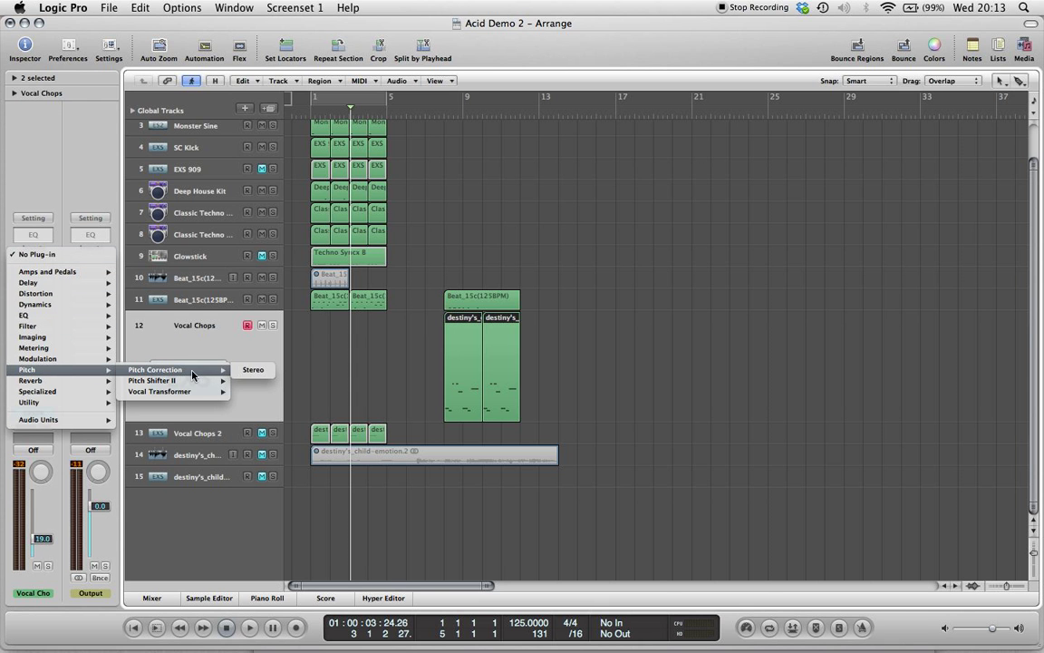
{"action": "left_click", "coordinate": [253, 371]}
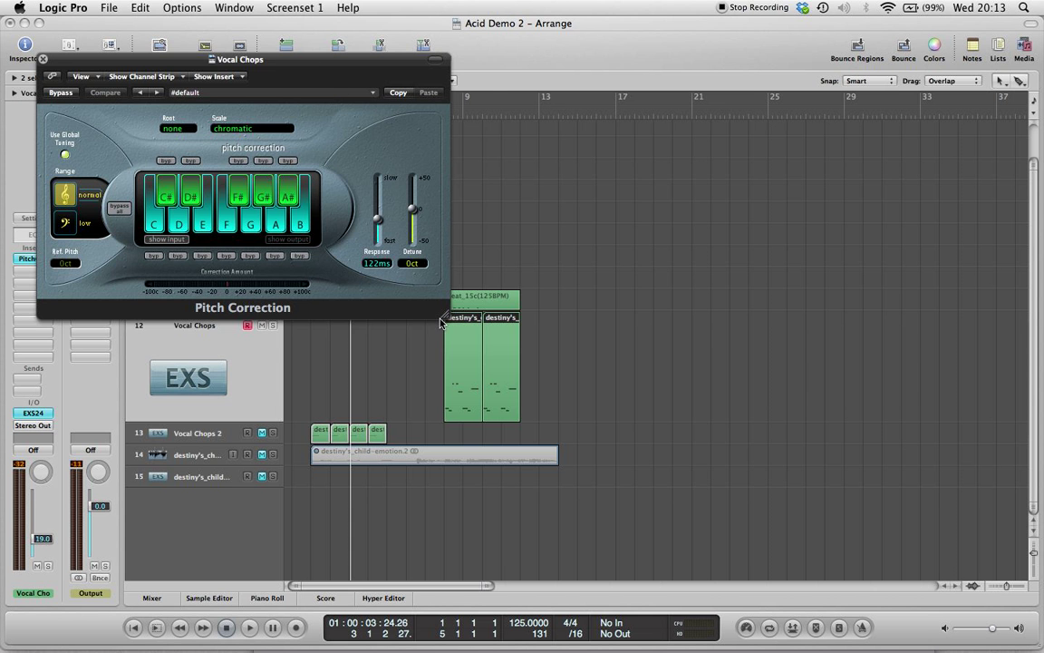
{"action": "left_click_drag", "start_coordinate": [444, 314], "coordinate": [562, 417]}
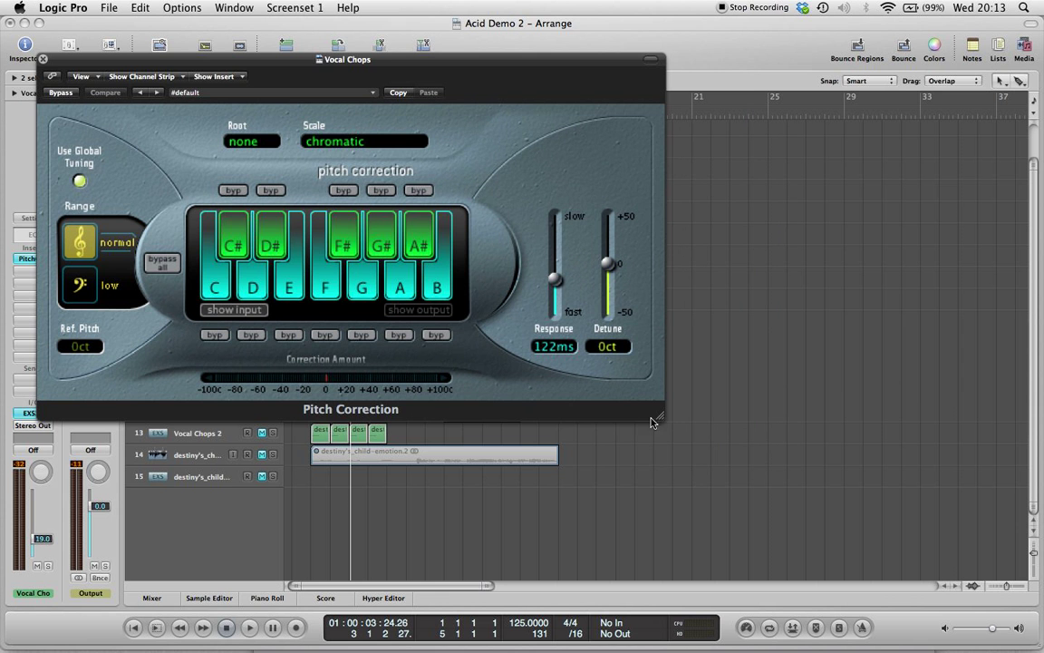
{"action": "left_click_drag", "start_coordinate": [659, 418], "coordinate": [592, 382]}
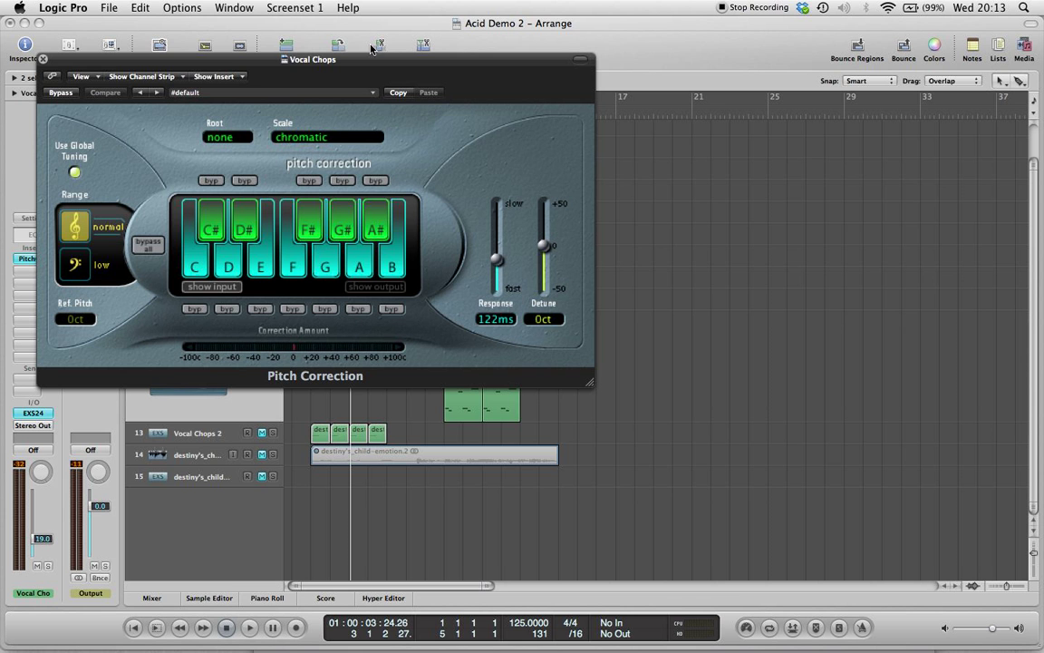
Open the first Old School Bass region in the Piano Roll and keep its notes visible beside the Pitch Correction window
{"action": "left_click_drag", "start_coordinate": [367, 63], "coordinate": [599, 299]}
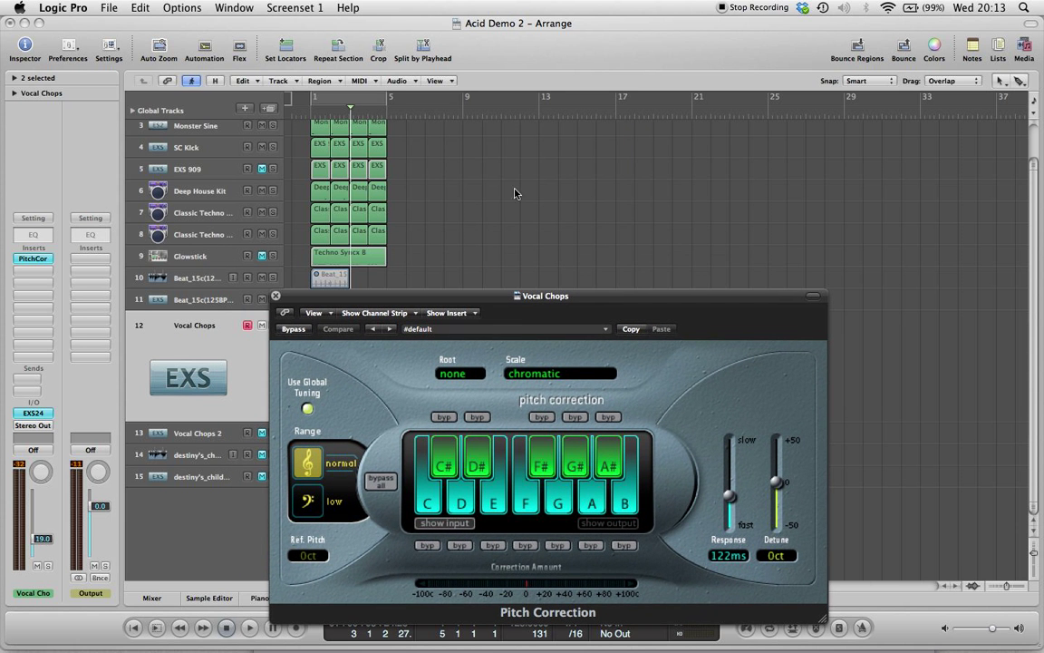
{"action": "left_click", "coordinate": [438, 190]}
{"action": "scroll", "coordinate": [438, 190], "scroll_direction": "up", "scroll_amount": 2}
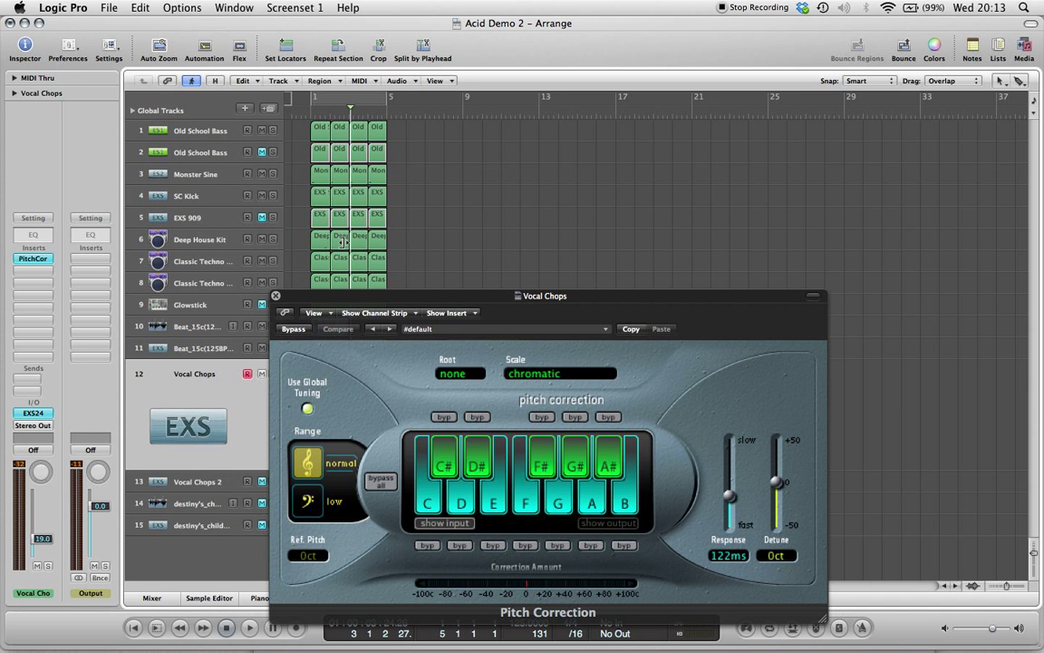
{"action": "double_click", "coordinate": [319, 135]}
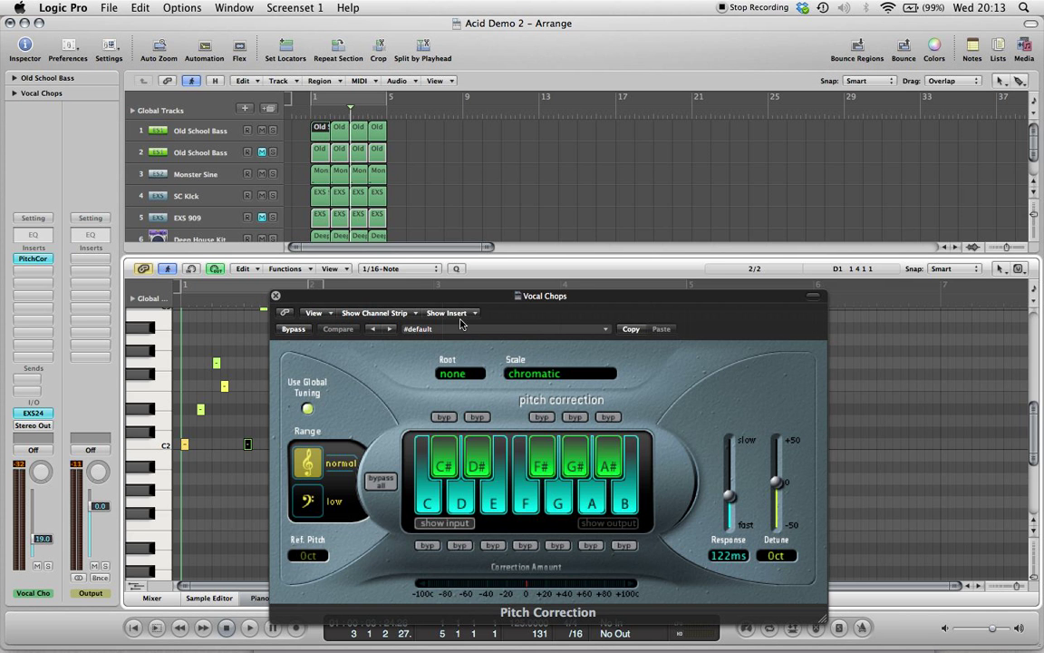
{"action": "left_click_drag", "start_coordinate": [462, 300], "coordinate": [623, 201]}
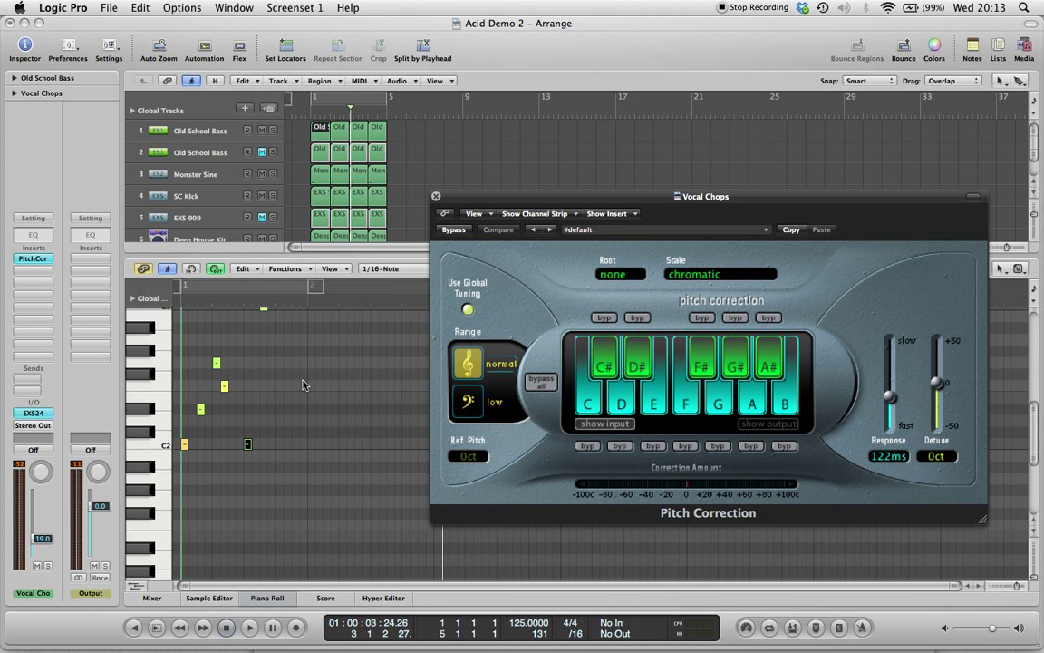
{"action": "scroll", "coordinate": [320, 410], "scroll_direction": "up", "scroll_amount": 3}
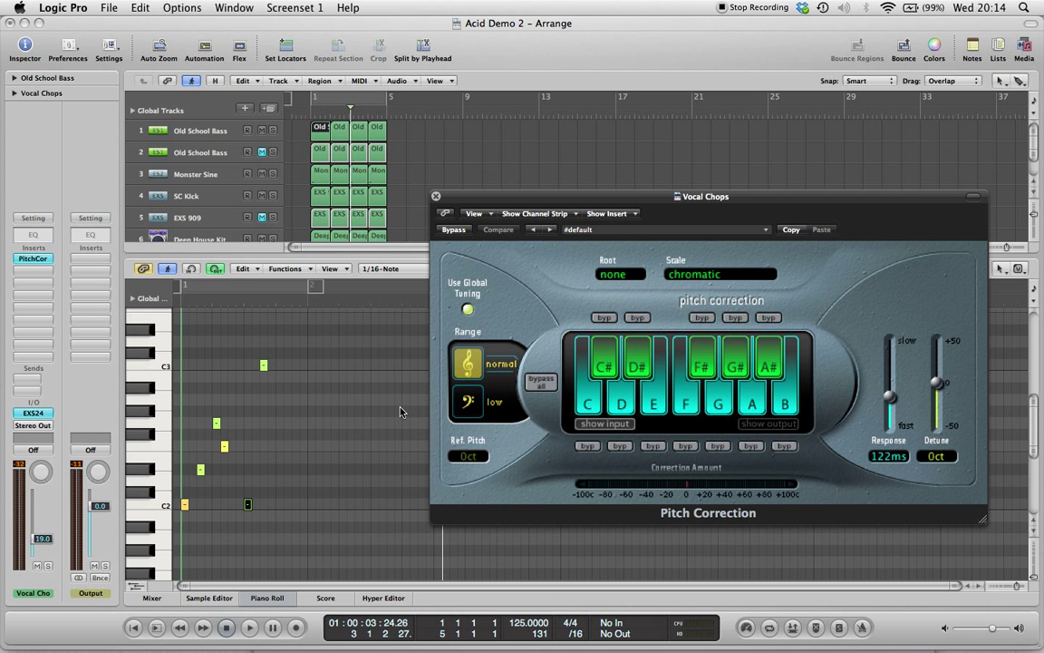
Audition the different bass notes one by one to identify the pitches used in the bassline
{"action": "left_click", "coordinate": [184, 505]}
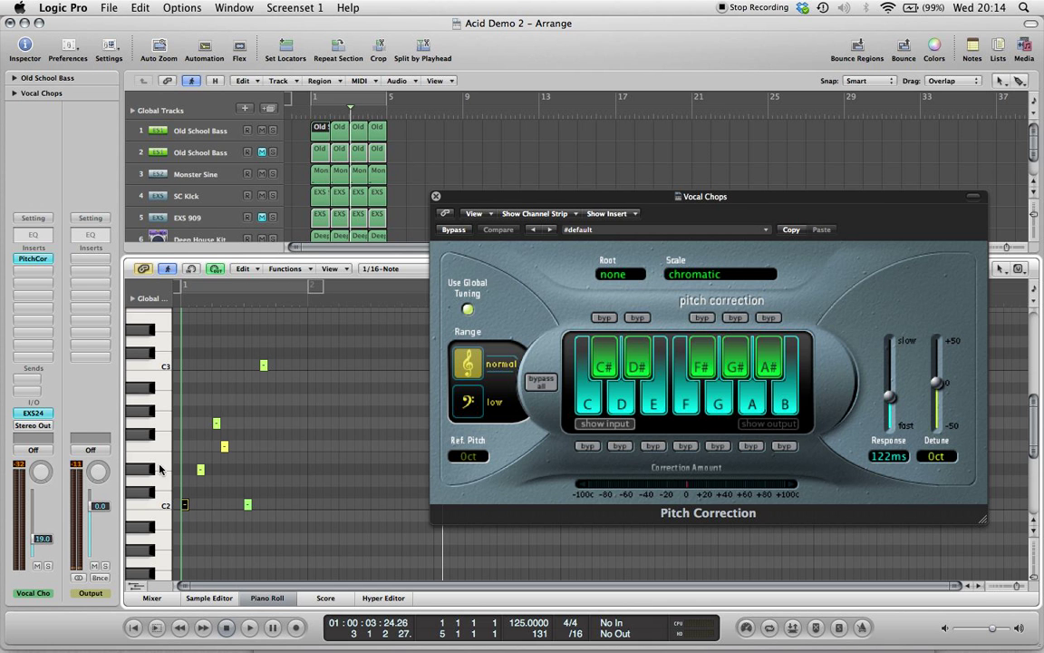
{"action": "left_click", "coordinate": [201, 468]}
{"action": "left_click", "coordinate": [224, 447]}
{"action": "left_click", "coordinate": [216, 423]}
Exclude C#, D, E, F#, G#, A, A# and B from Pitch Correction, keeping only C, D#, F and G active
{"action": "left_click", "coordinate": [604, 361]}
{"action": "left_click", "coordinate": [622, 402]}
{"action": "left_click", "coordinate": [621, 401]}
{"action": "left_click", "coordinate": [701, 362]}
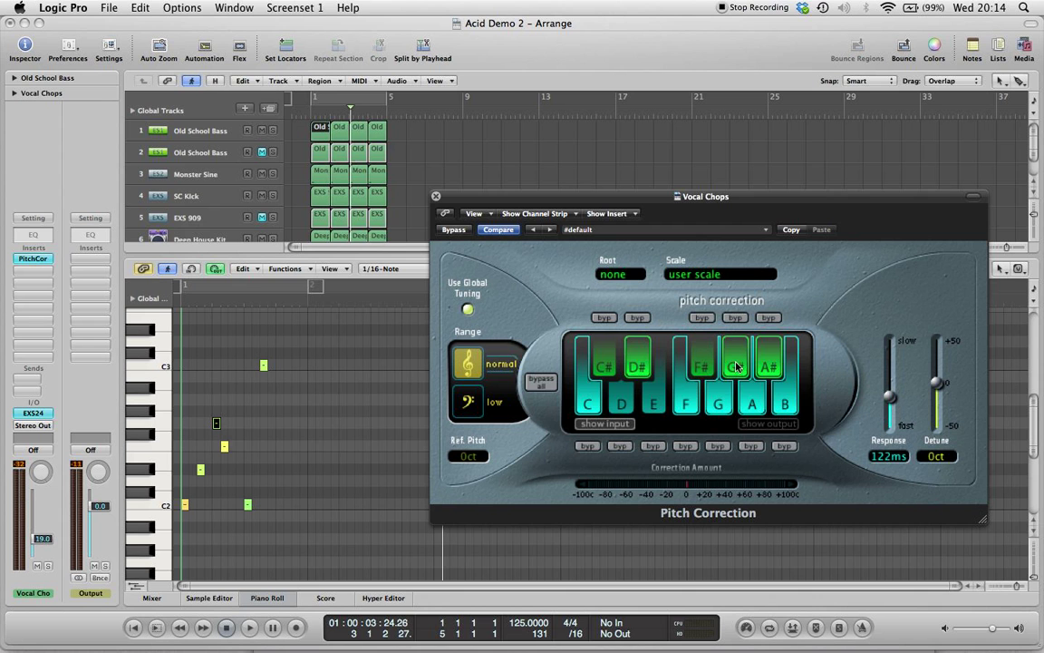
{"action": "left_click", "coordinate": [737, 365]}
{"action": "left_click", "coordinate": [769, 363]}
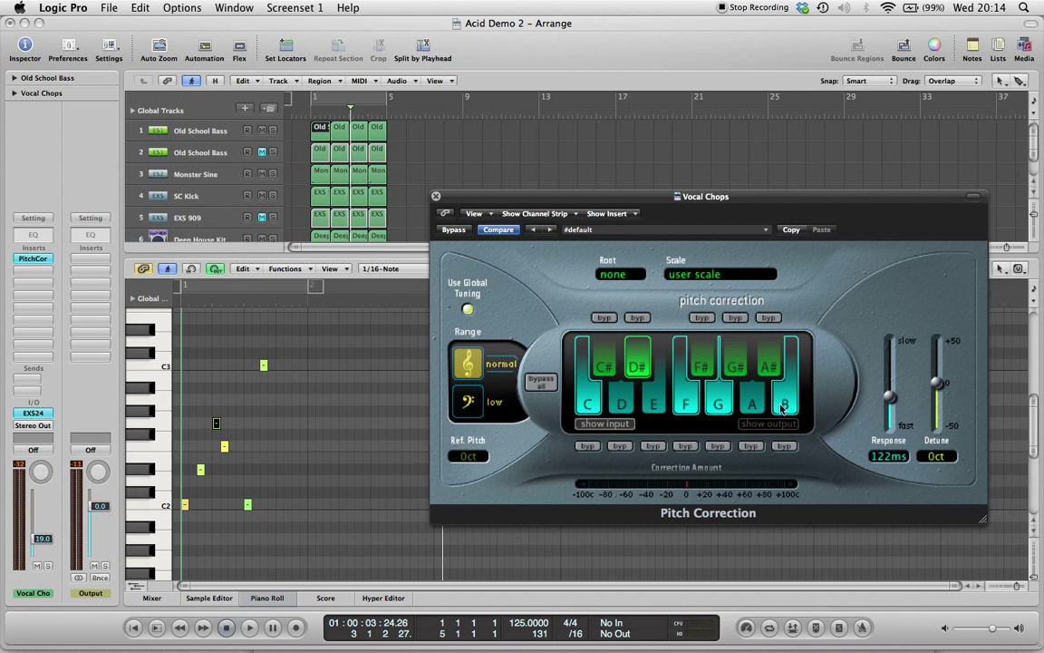
{"action": "left_click", "coordinate": [782, 406]}
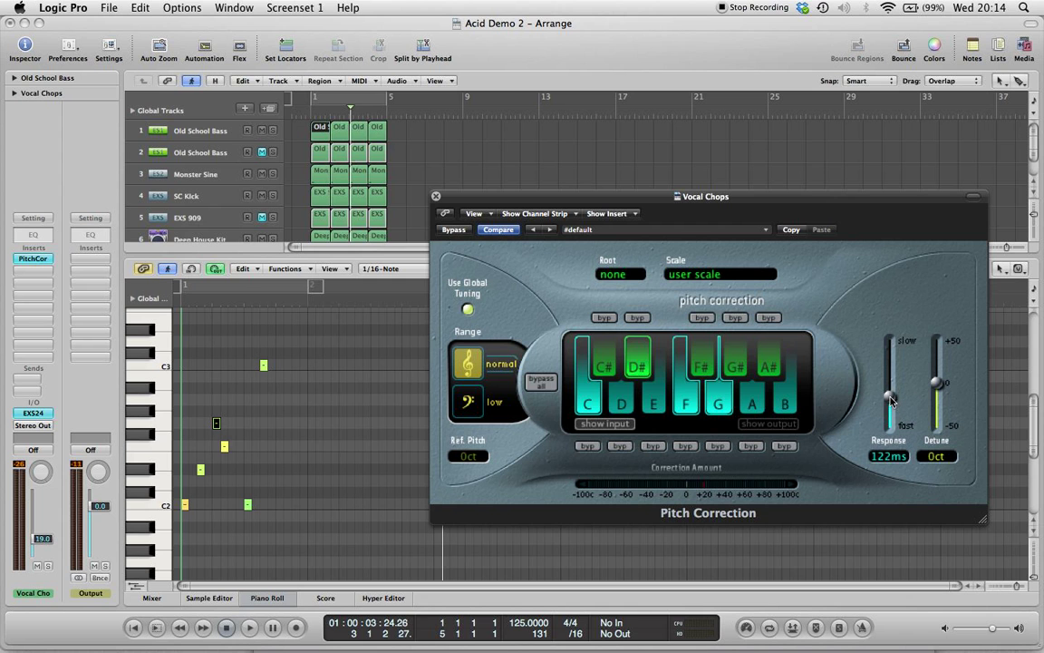
Set the Pitch Correction response to 0.00 ms, raise it slightly, and close the plug-in window and the Piano Roll
{"action": "left_click_drag", "start_coordinate": [892, 400], "coordinate": [898, 431]}
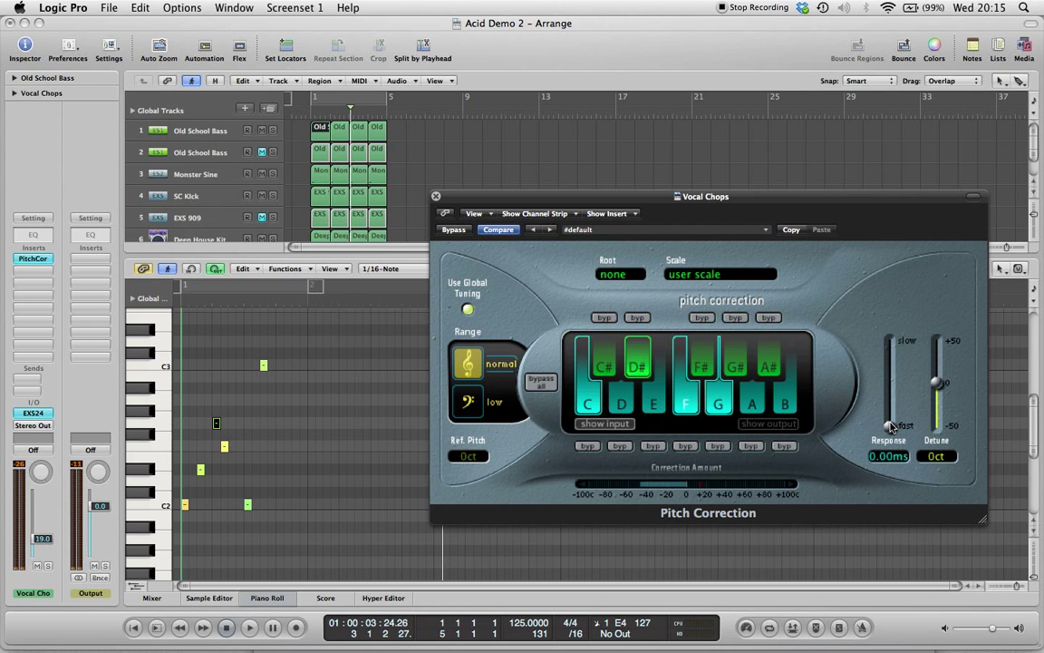
{"action": "mouse_move", "coordinate": [890, 427]}
{"action": "left_mouse_down"}
{"action": "mouse_move", "coordinate": [889, 402]}
{"action": "mouse_move", "coordinate": [890, 411]}
{"action": "left_mouse_up"}
{"action": "left_click", "coordinate": [435, 197]}
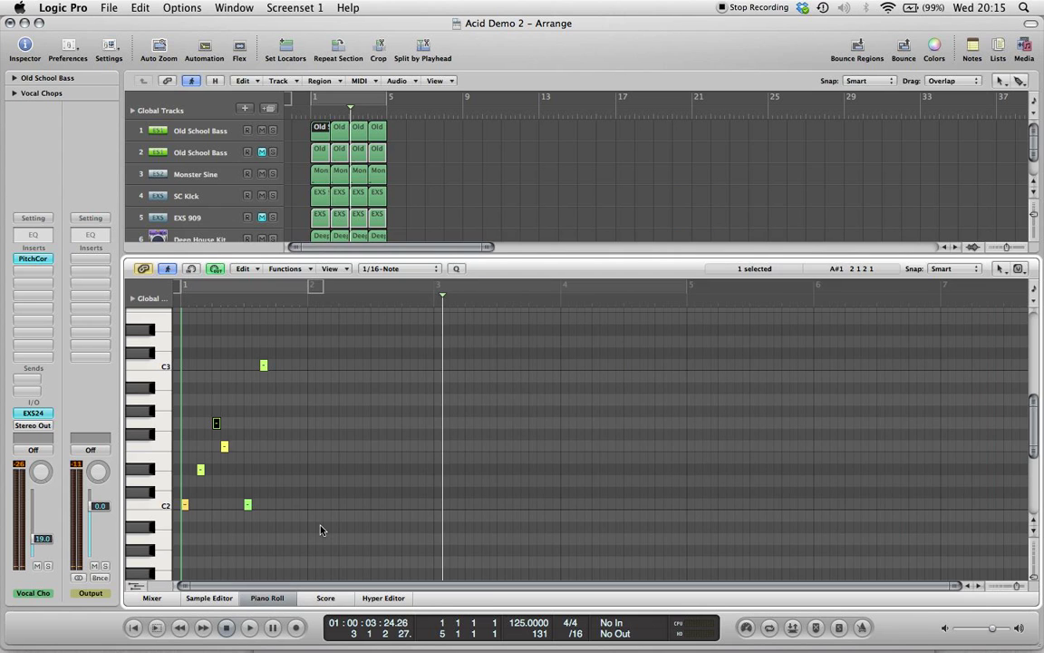
{"action": "left_click", "coordinate": [266, 598]}
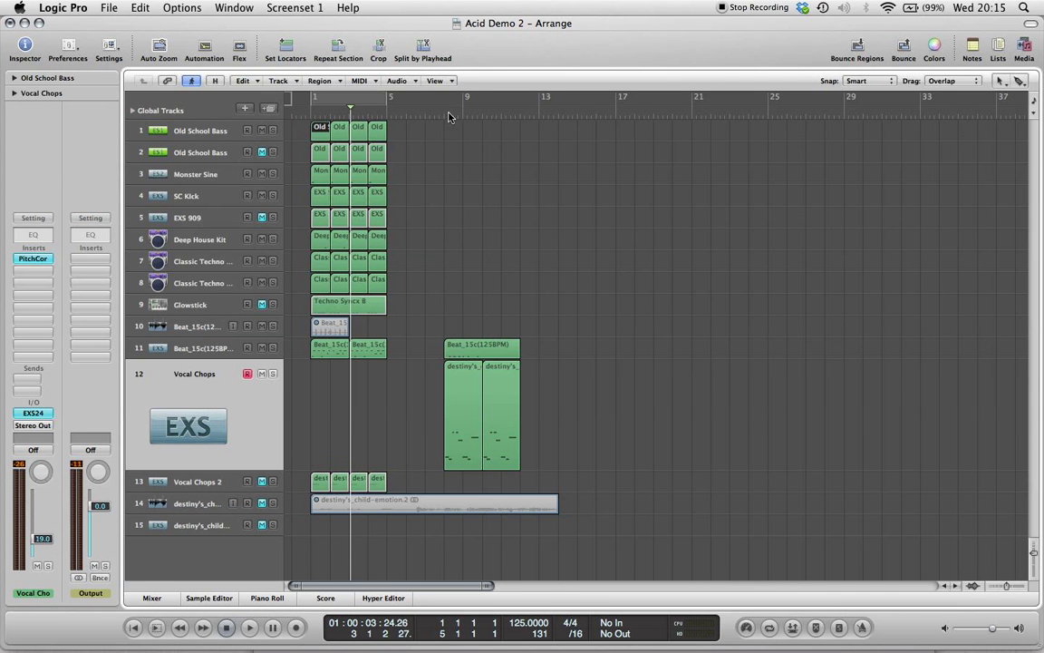
Turn on cycle mode over bars 1 to 5 and play the loop to rehearse the vocal chops over the beat
{"action": "key", "text": "c"}
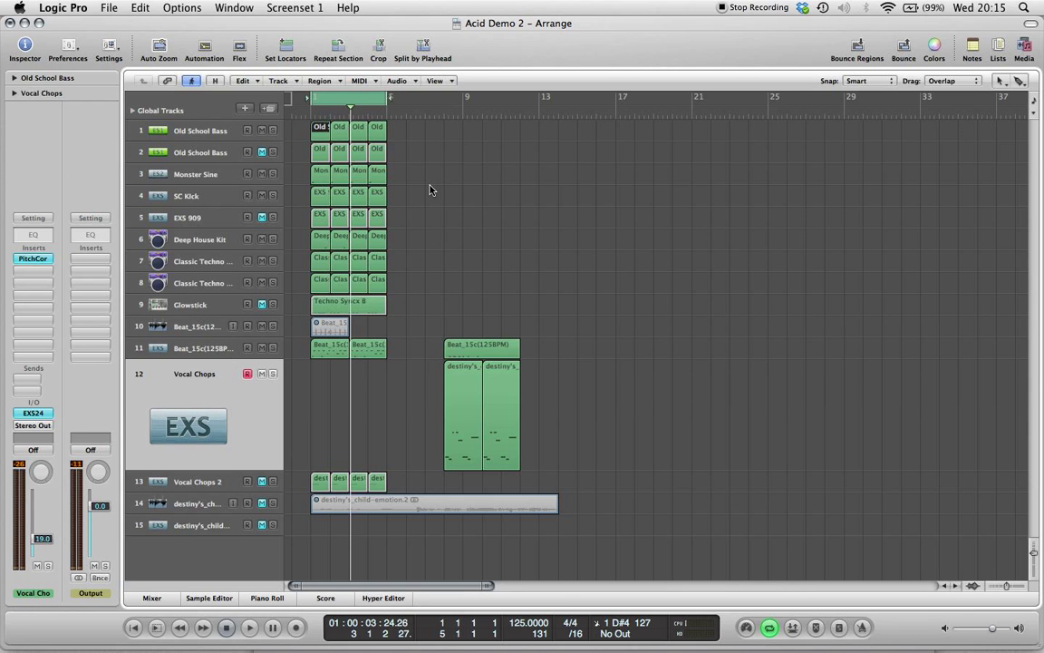
{"action": "key", "text": "space"}
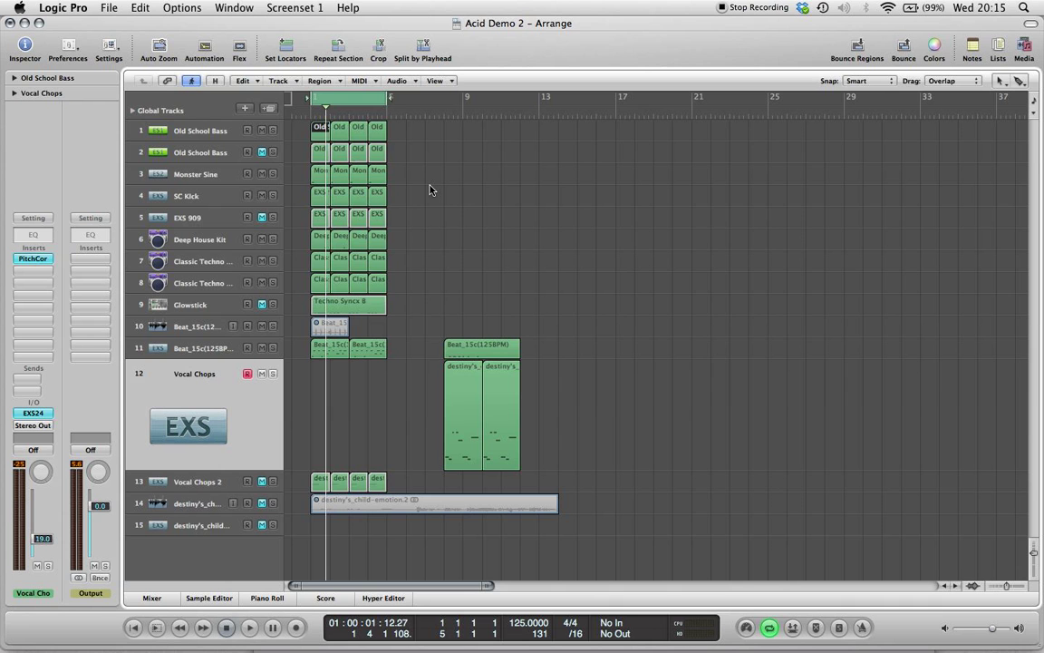
{"action": "key", "text": "space"}
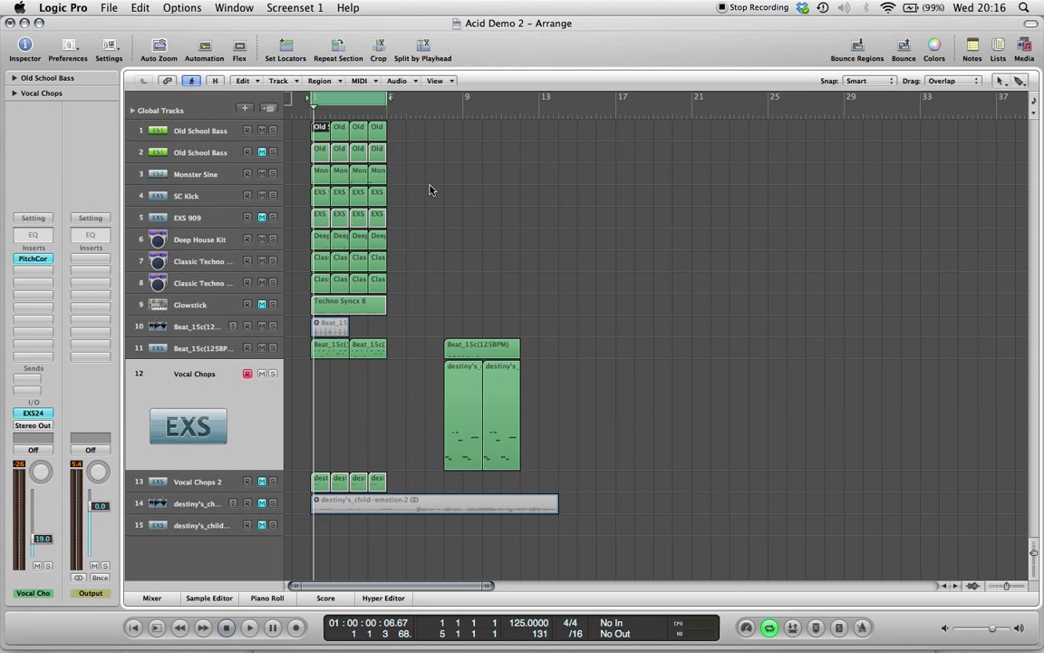
{"action": "key", "text": "space"}
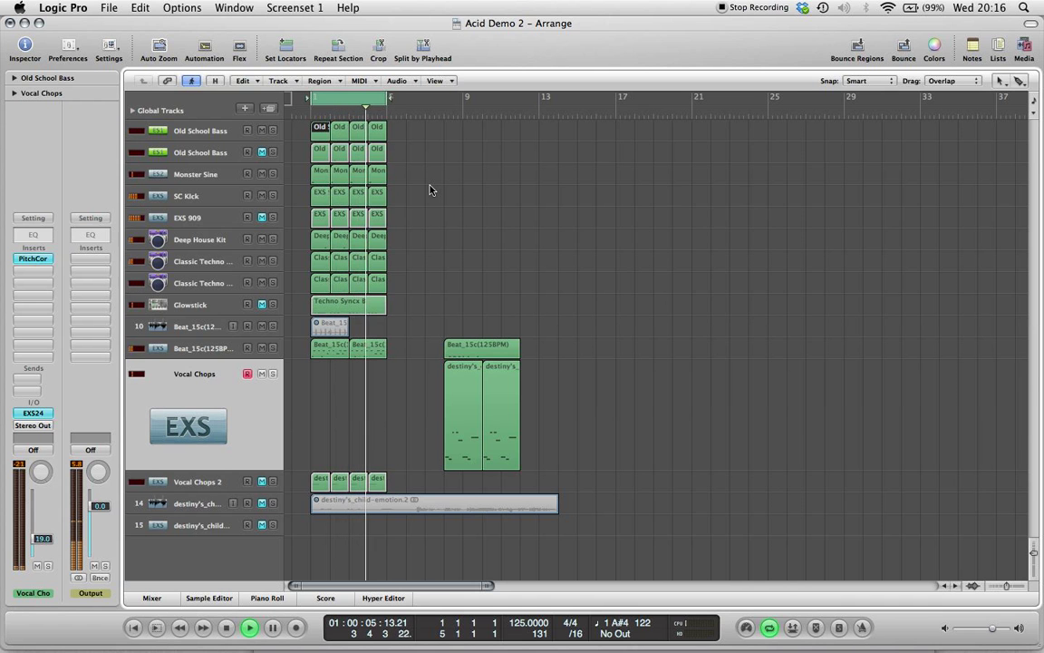
{"action": "key", "text": "space"}
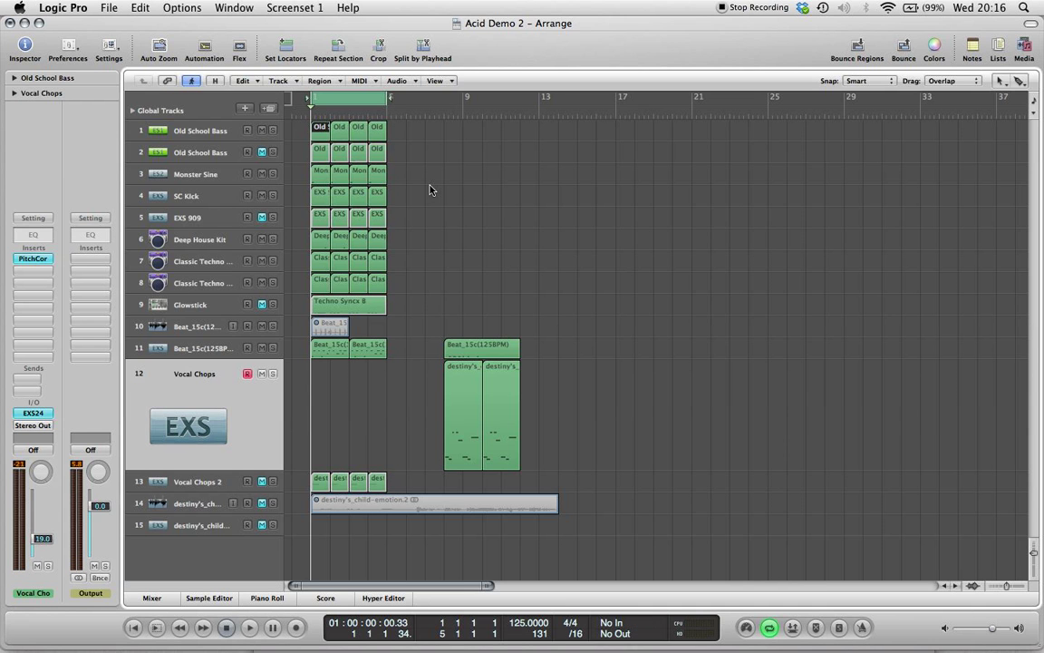
Record a new vocal chop phrase on the Vocal Chops track from bar 1 and open its region in the Piano Roll
{"action": "key", "text": "r"}
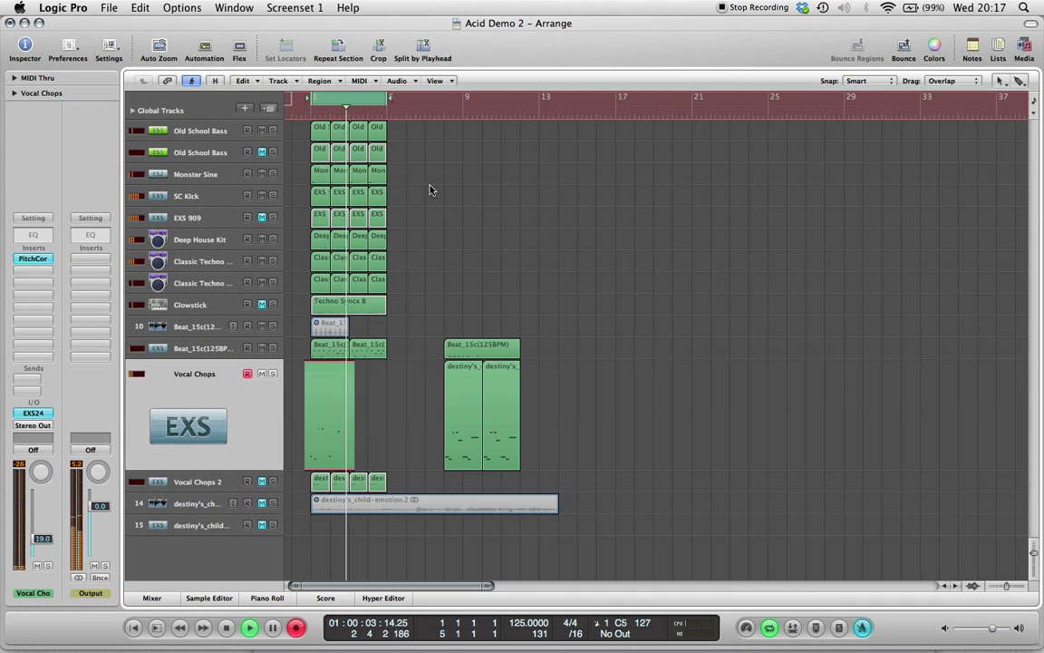
{"action": "key", "text": "space"}
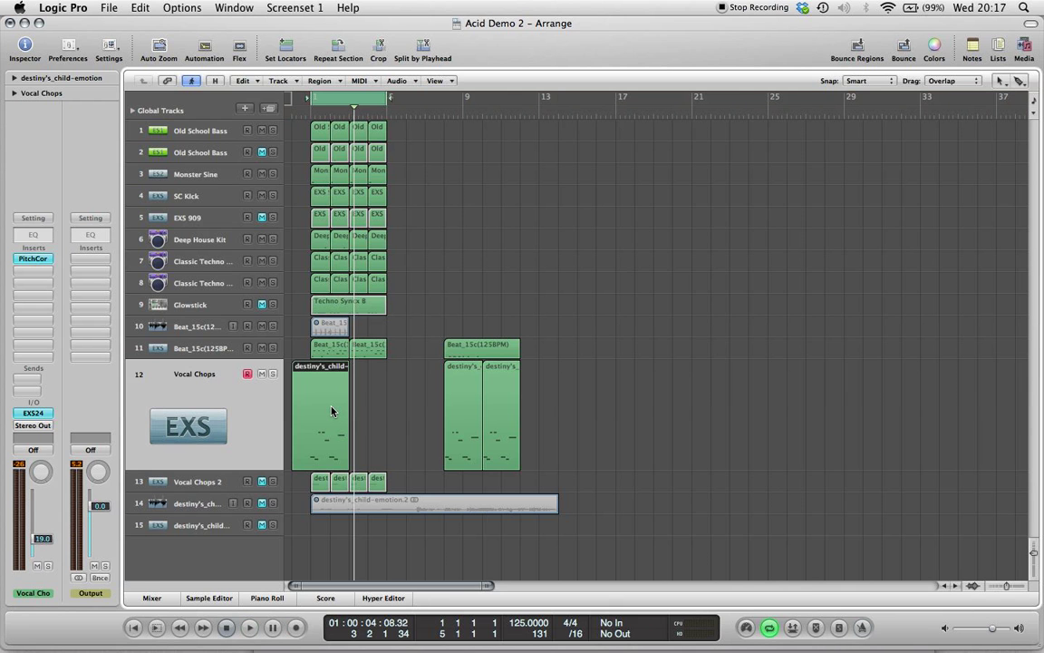
{"action": "double_click", "coordinate": [331, 411]}
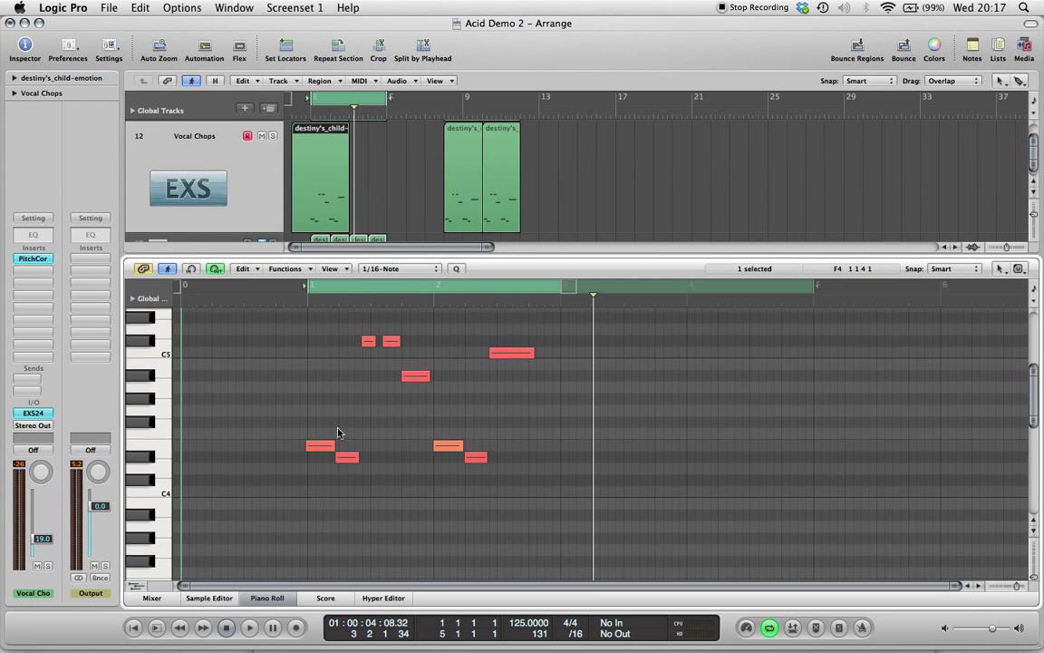
Quantize all notes of the recorded phrase to 1/16-Note, play it back, and trim the region's start to bar 1
{"action": "scroll", "coordinate": [338, 432], "scroll_direction": "up", "scroll_amount": 1}
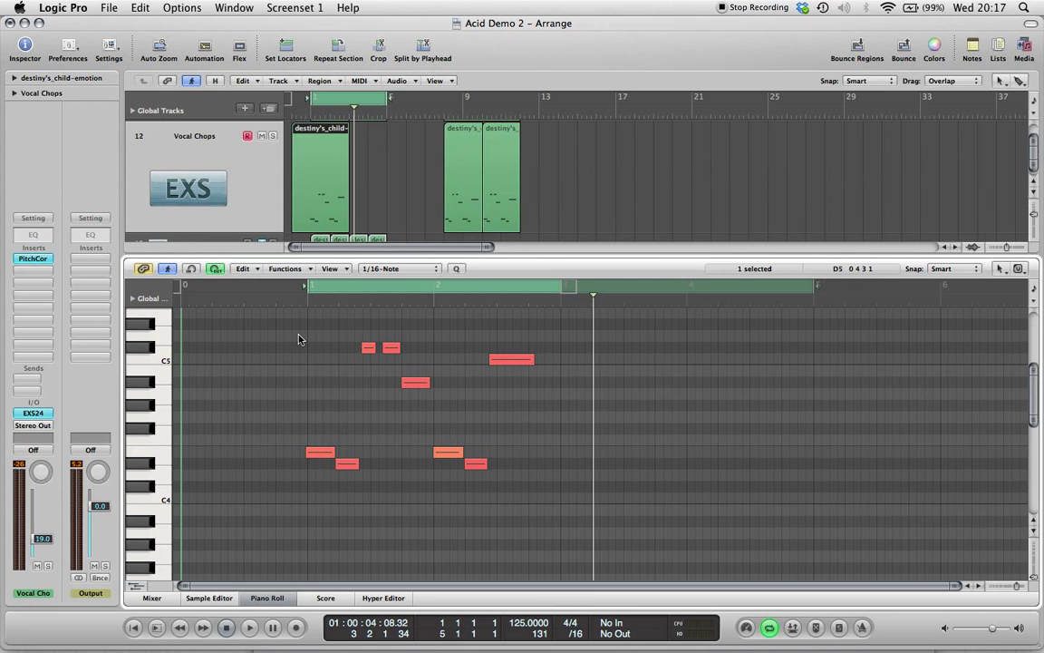
{"action": "left_click_drag", "start_coordinate": [299, 339], "coordinate": [535, 542]}
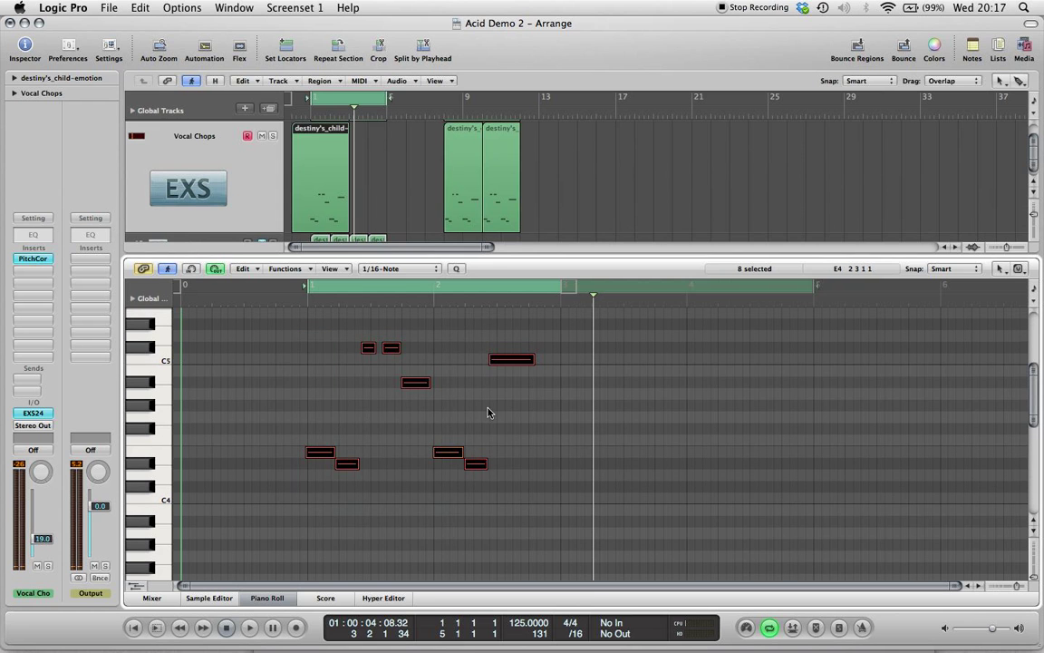
{"action": "left_click", "coordinate": [419, 272]}
{"action": "left_click", "coordinate": [403, 579]}
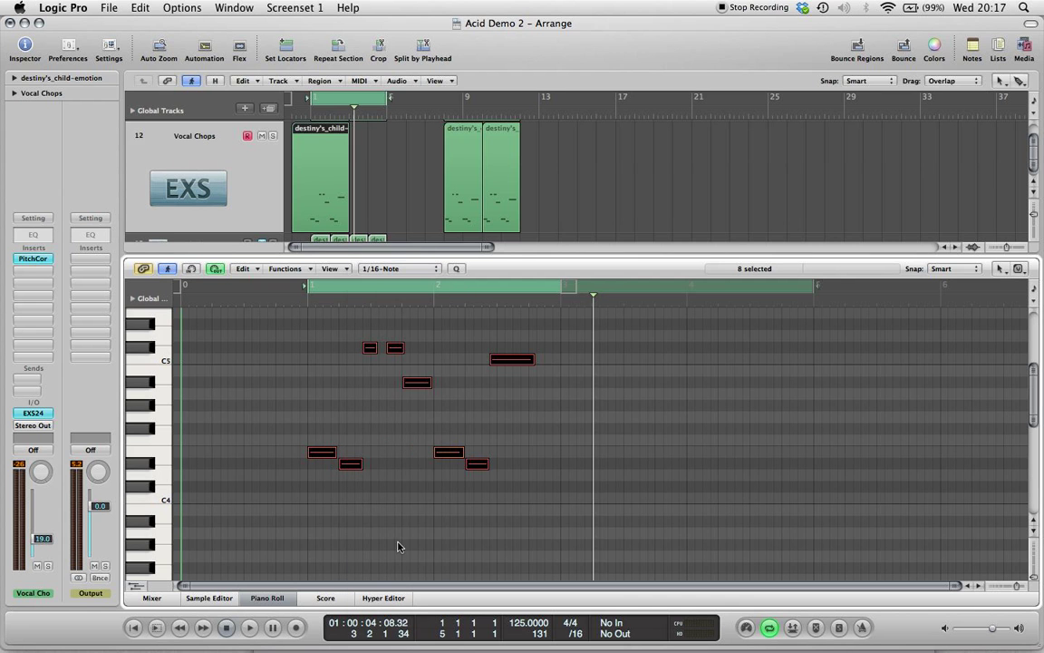
{"action": "left_click", "coordinate": [381, 429]}
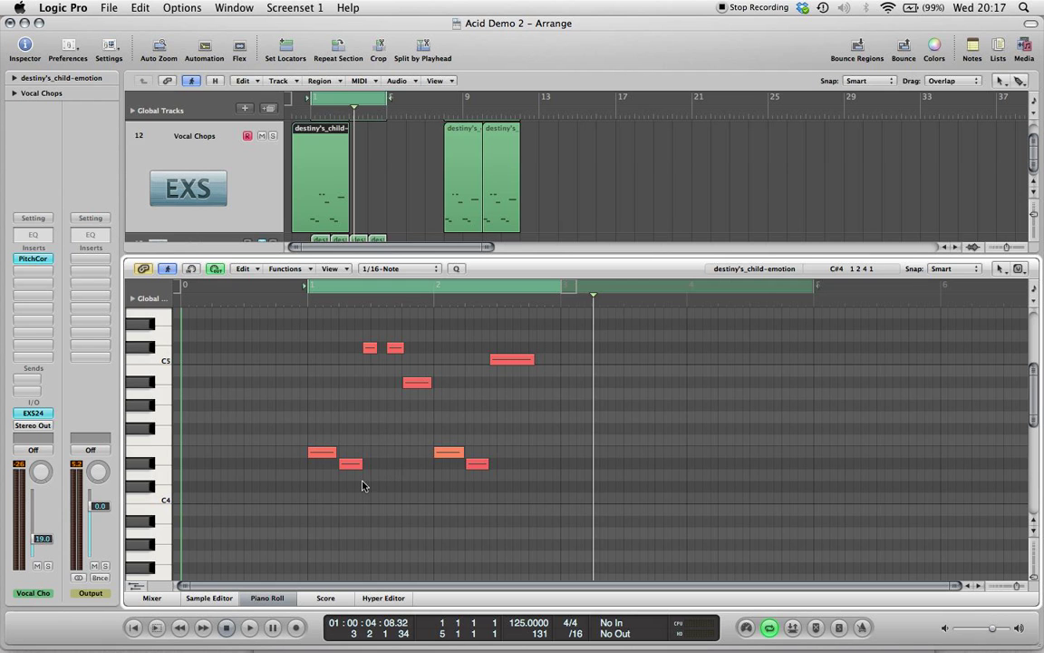
{"action": "key", "text": "space"}
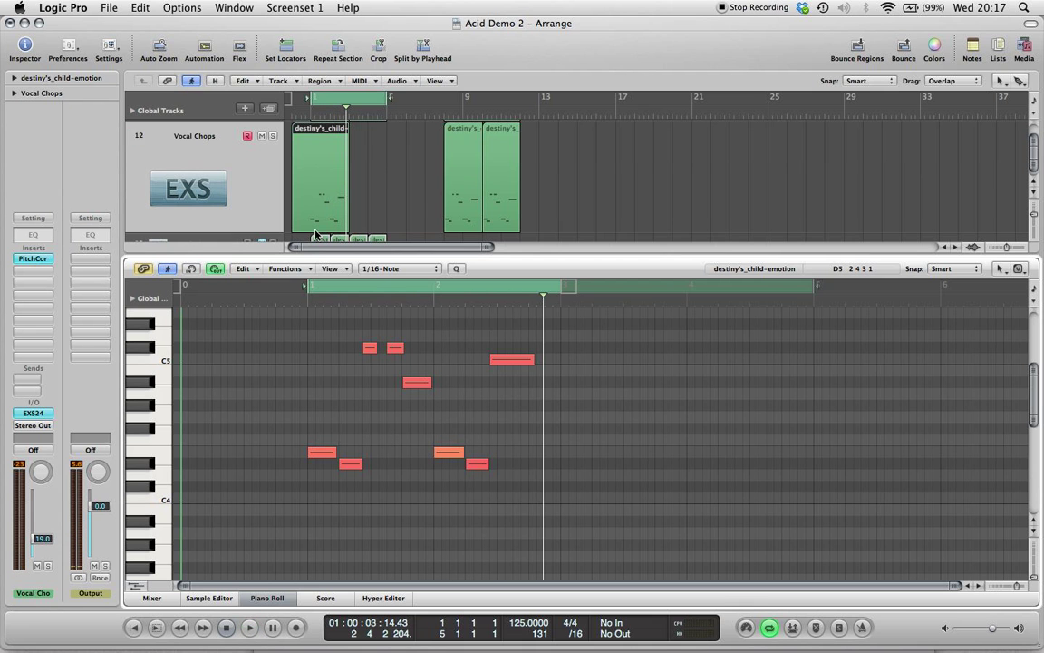
{"action": "left_click_drag", "start_coordinate": [294, 228], "coordinate": [311, 226]}
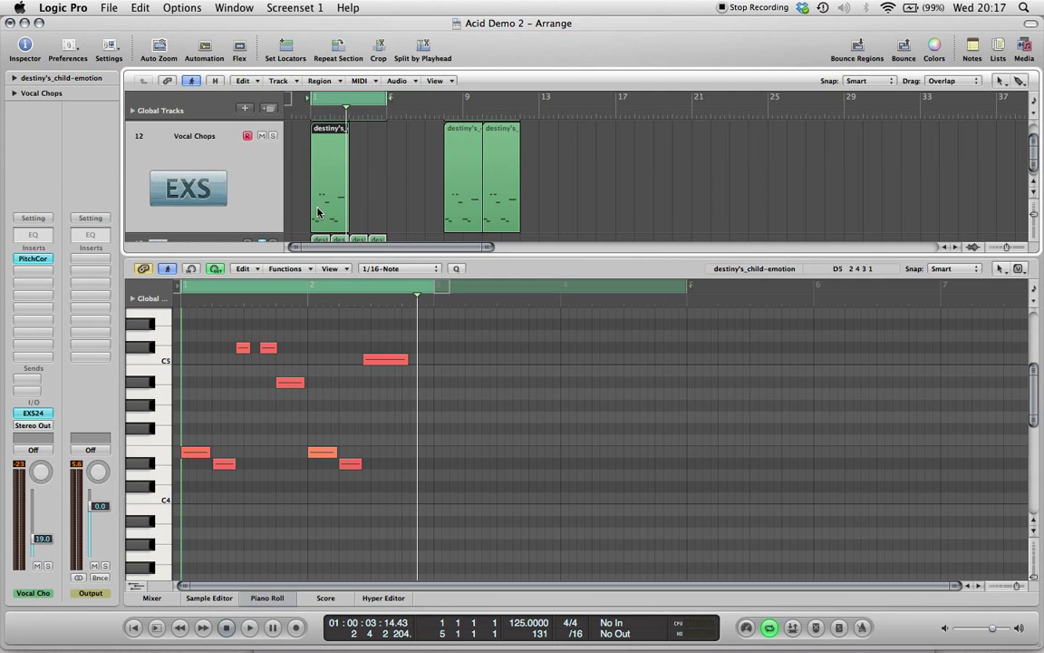
Lower the velocity of the phrase's last C5 note with the Velocity Tool, raising it slightly again after checking it in playback
{"action": "left_click", "coordinate": [373, 363]}
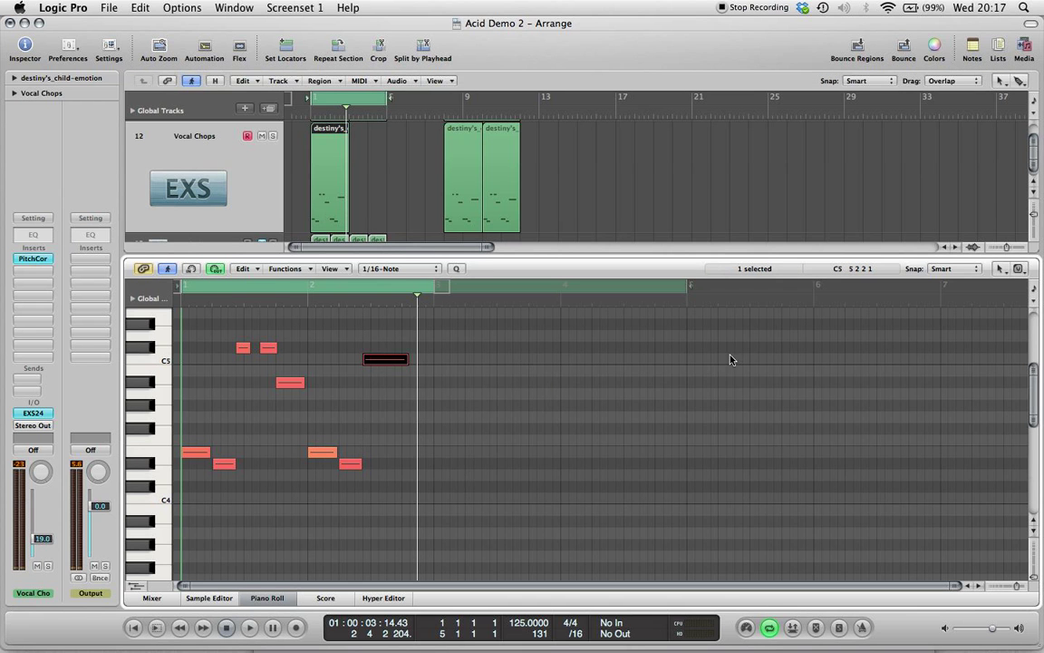
{"action": "left_click", "coordinate": [1019, 273]}
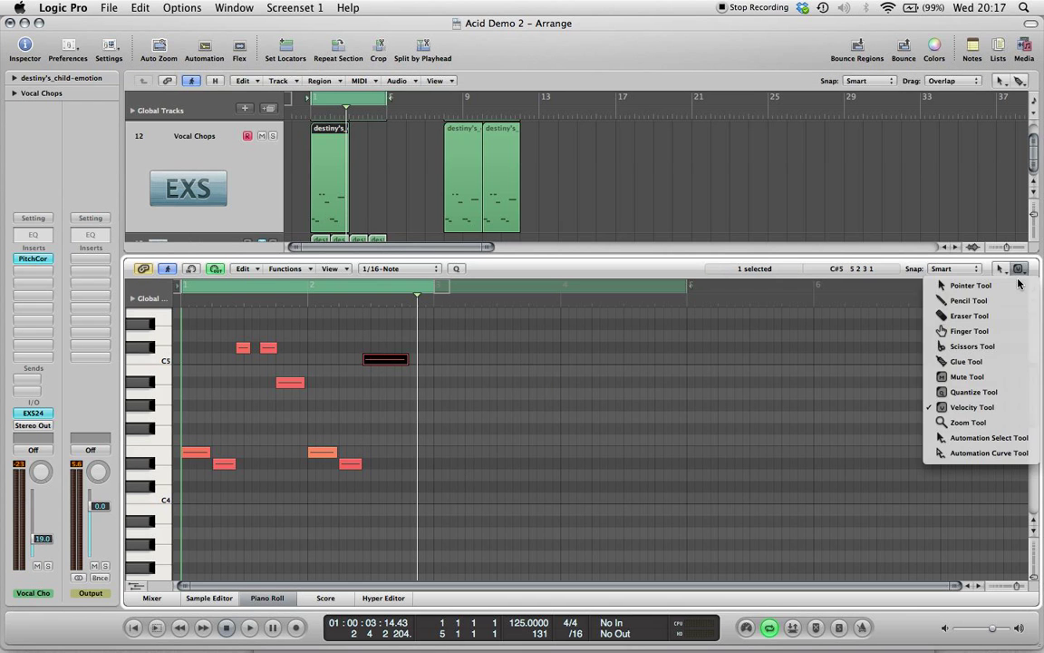
{"action": "left_click", "coordinate": [902, 371]}
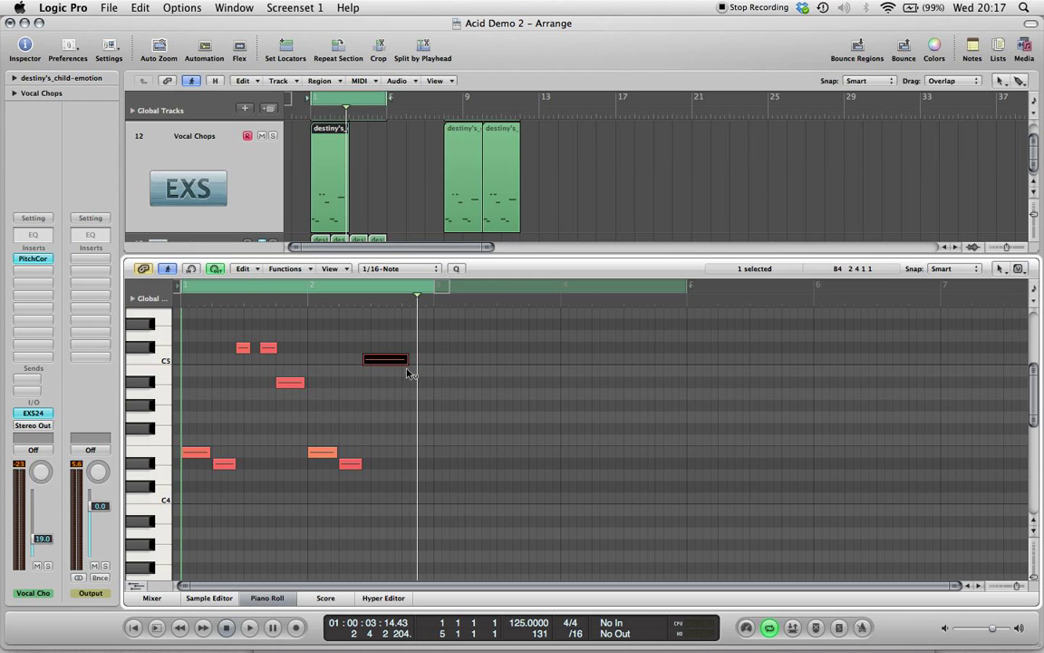
{"action": "mouse_move", "coordinate": [386, 359]}
{"action": "left_mouse_down"}
{"action": "mouse_move", "coordinate": [395, 397]}
{"action": "mouse_move", "coordinate": [392, 363]}
{"action": "left_mouse_up"}
{"action": "key", "text": "Return"}
{"action": "key", "text": "space"}
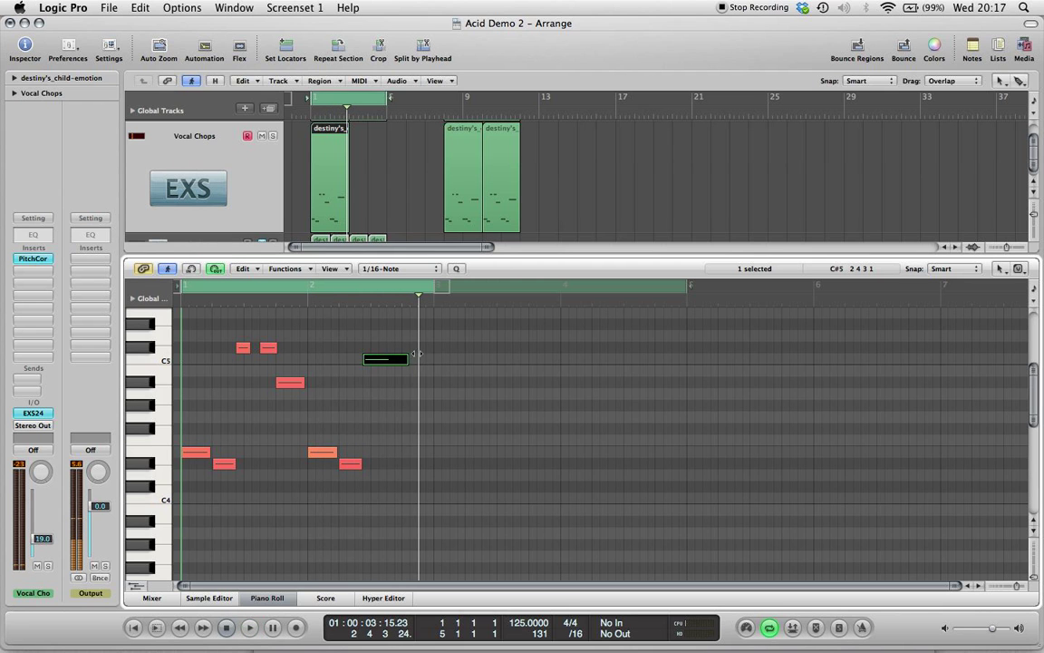
{"action": "left_click_drag", "start_coordinate": [396, 362], "coordinate": [400, 351]}
{"action": "key", "text": "space"}
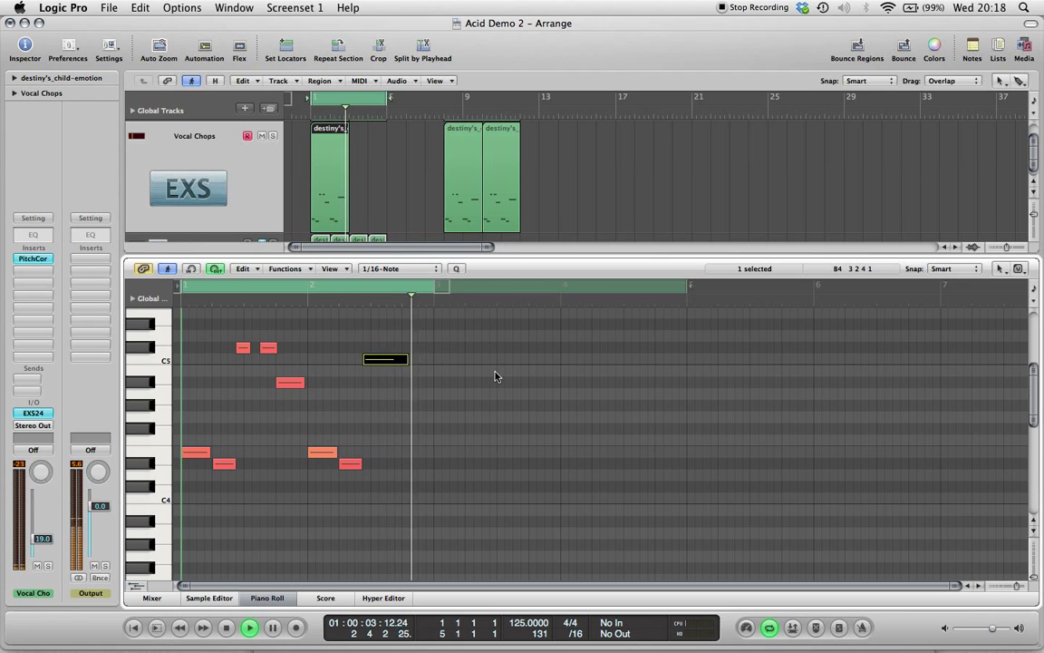
{"action": "key", "text": "space"}
Close the Piano Roll and copy the recorded Vocal Chops region to bar 3 so the phrase fills the cycle
{"action": "left_click", "coordinate": [269, 598]}
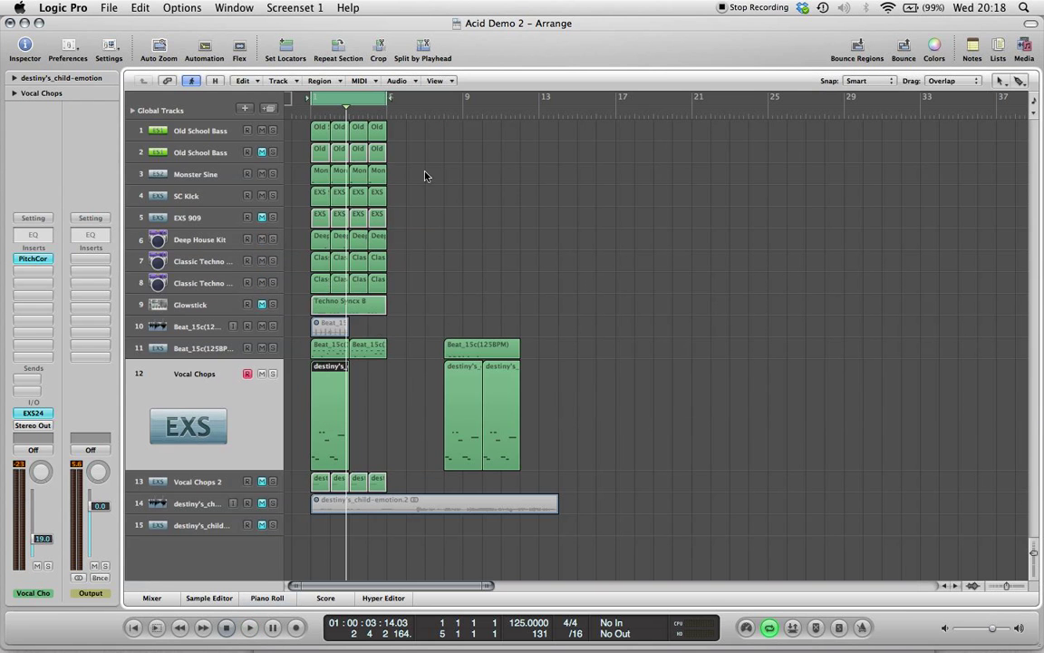
{"action": "left_click_drag", "start_coordinate": [324, 412], "coordinate": [362, 414]}
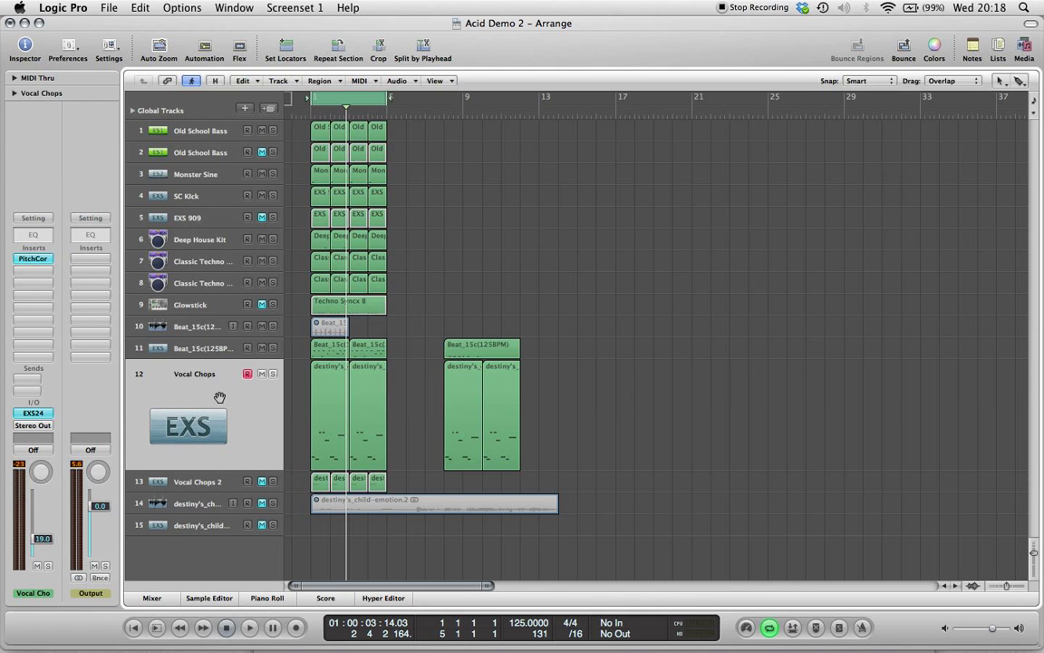
Add a new track below Vocal Chops with duplicated EXS24 and Pitch Correction settings and play the loop
{"action": "left_click", "coordinate": [270, 109]}
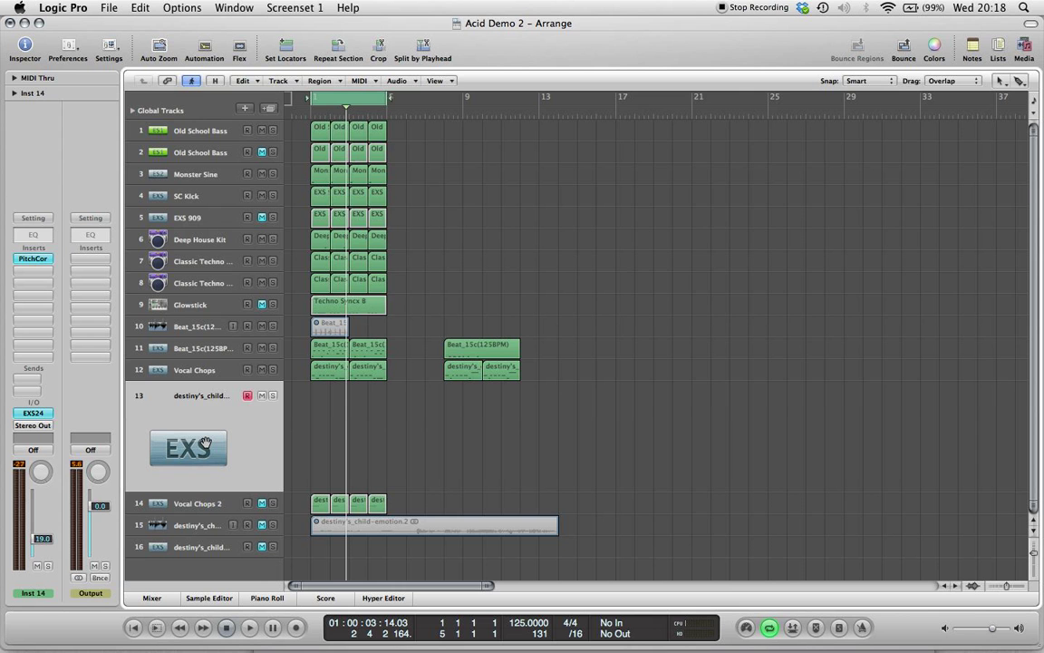
{"action": "key", "text": "space"}
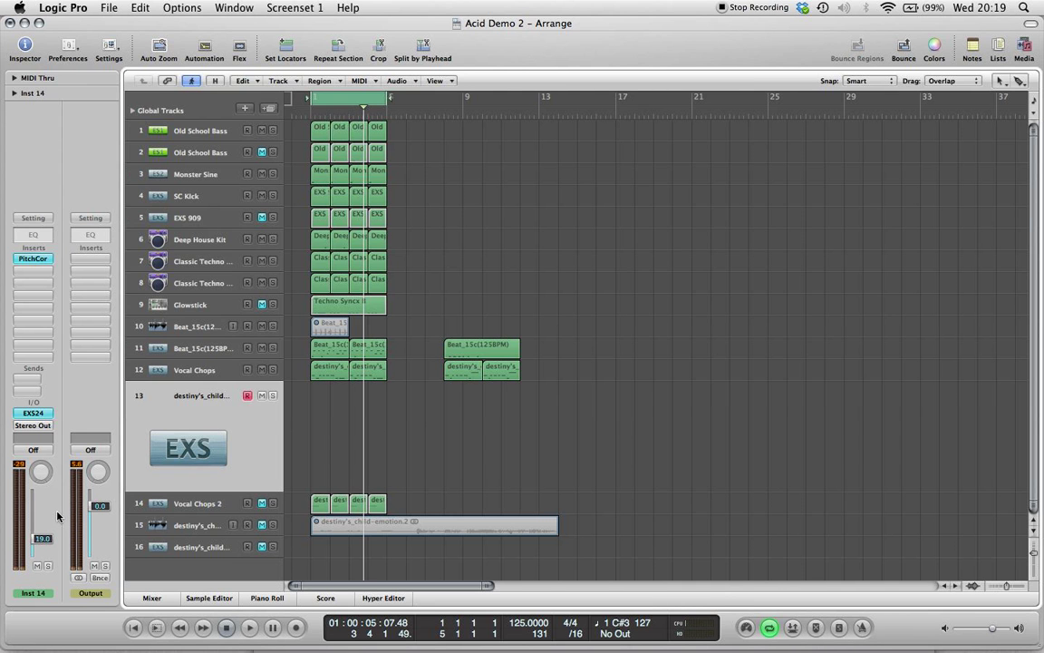
Rehearse over the playing loop, return to bar 1, and record a two-bar vocal chop phrase on track 13
{"action": "key", "text": "space"}
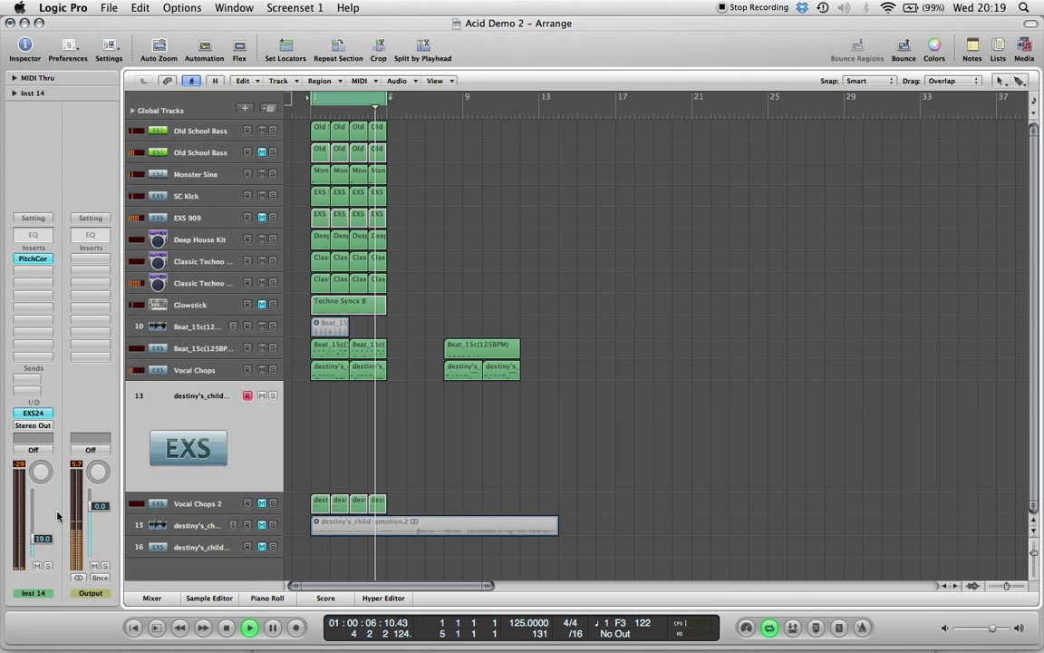
{"action": "key", "text": "space"}
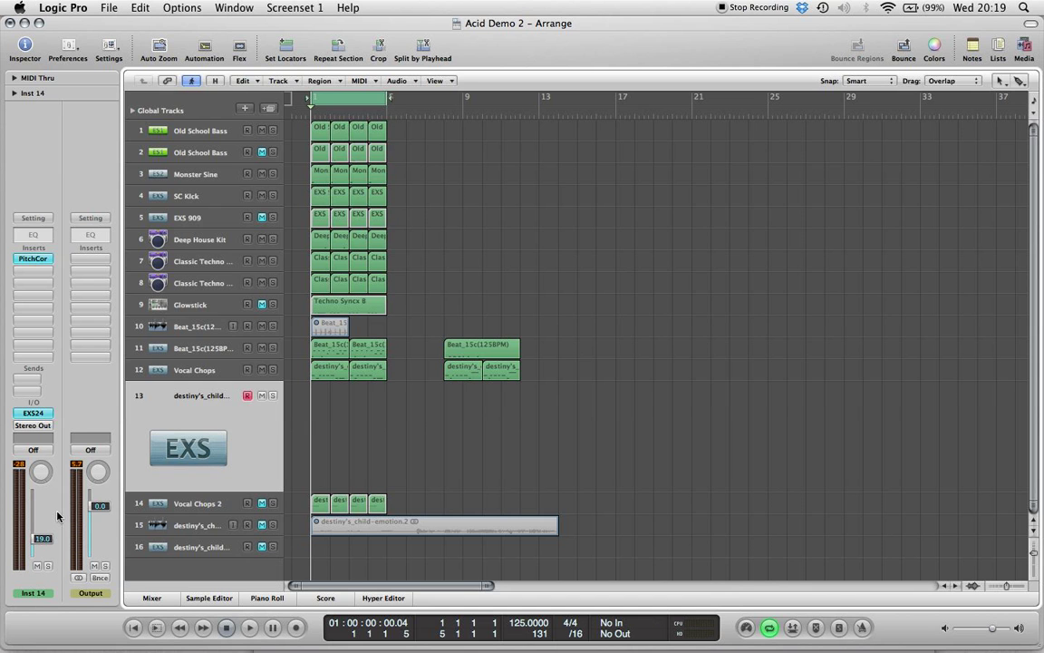
{"action": "key", "text": "r"}
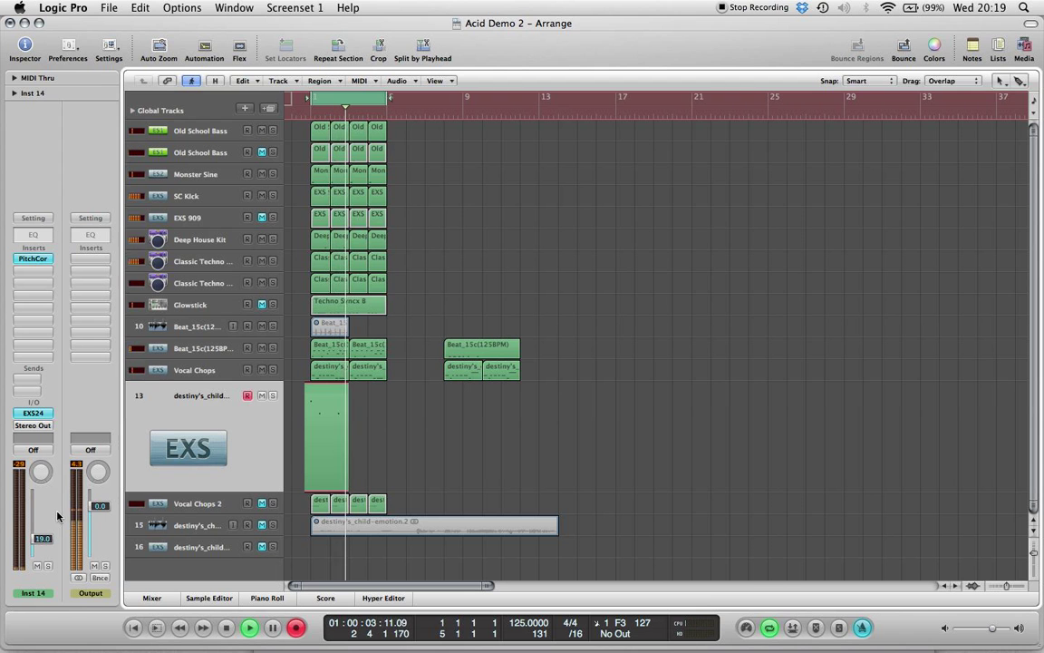
{"action": "key", "text": "space"}
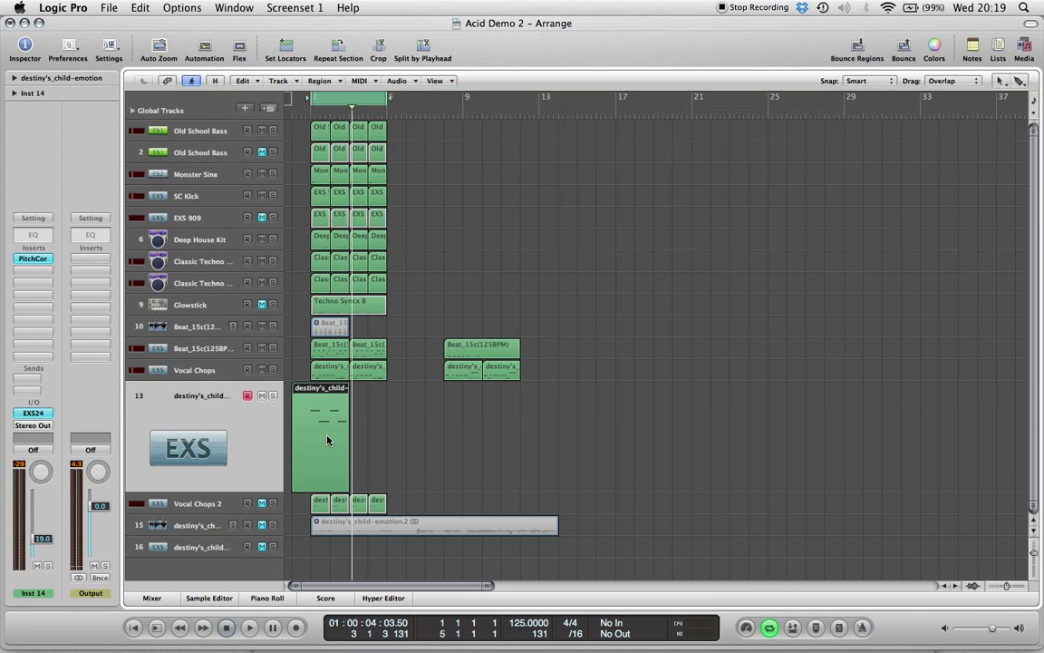
Quantize all notes of the new track 13 recording to 1/16-Note and trim the region's start to bar 1
{"action": "double_click", "coordinate": [327, 441]}
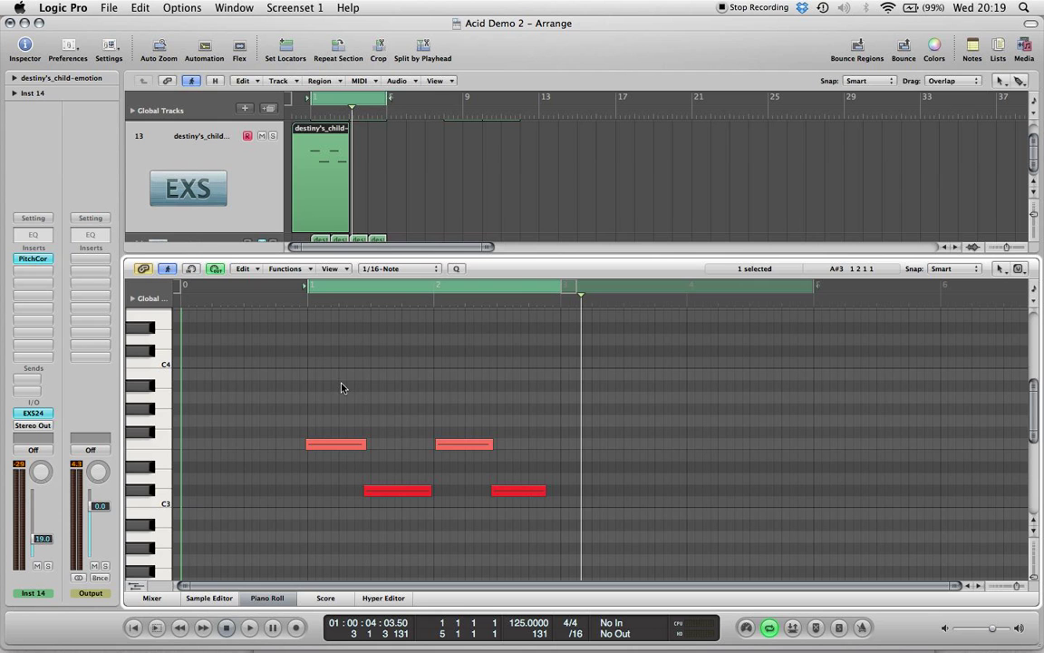
{"action": "left_click_drag", "start_coordinate": [331, 390], "coordinate": [515, 521]}
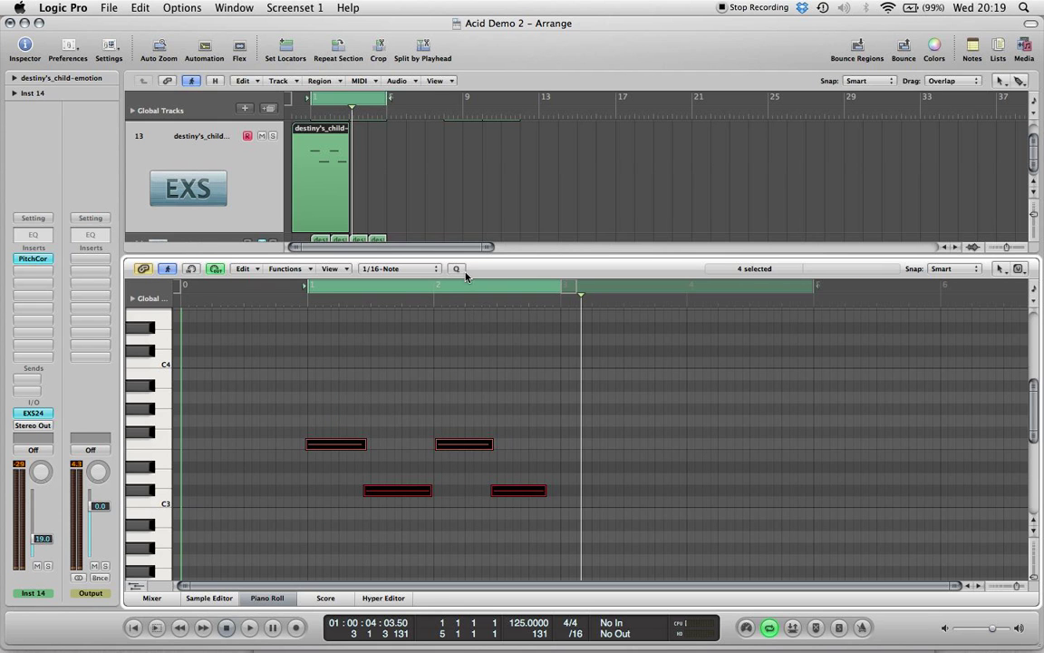
{"action": "left_click", "coordinate": [459, 270]}
{"action": "left_click_drag", "start_coordinate": [293, 227], "coordinate": [311, 227]}
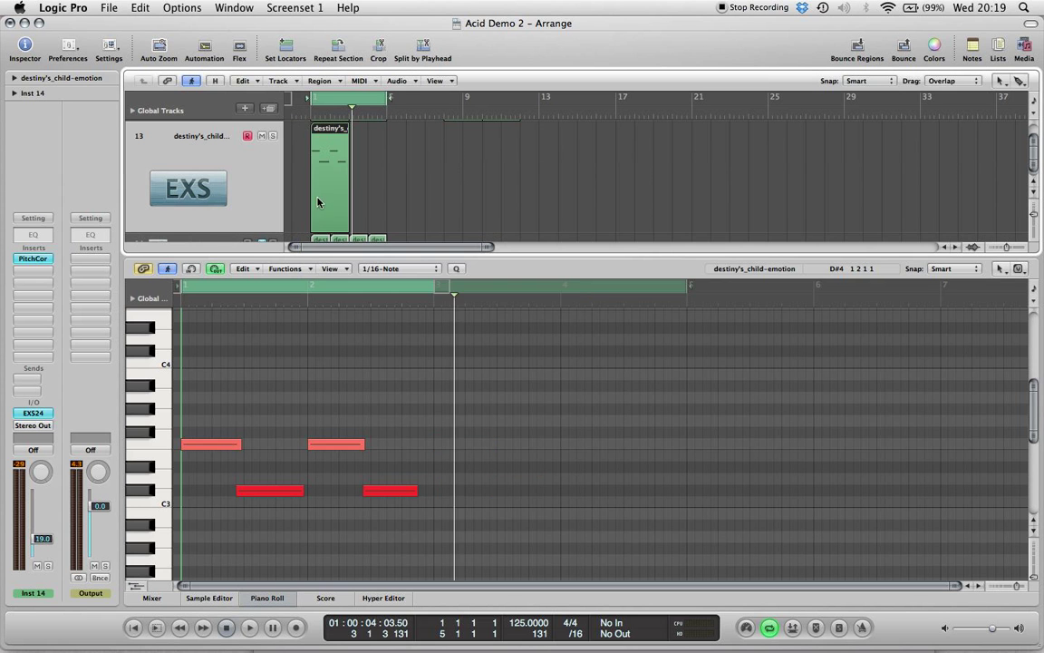
Copy the trimmed track 13 region to bar 3 during playback and lower the track's volume to -24.5 dB
{"action": "key", "text": "space"}
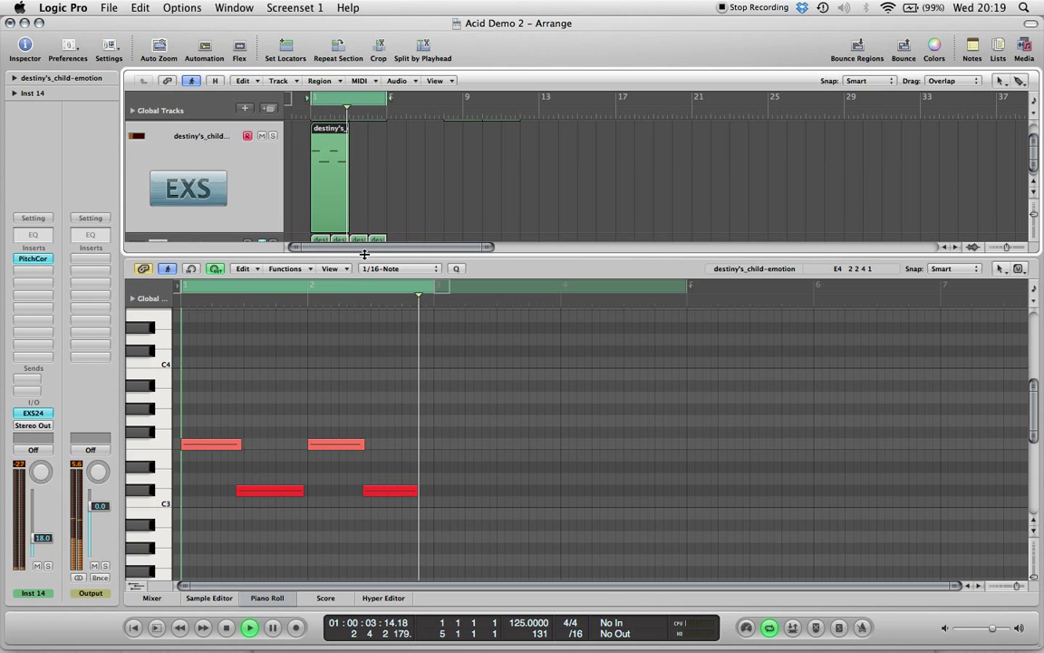
{"action": "left_click_drag", "start_coordinate": [332, 201], "coordinate": [372, 201]}
{"action": "key", "text": "space"}
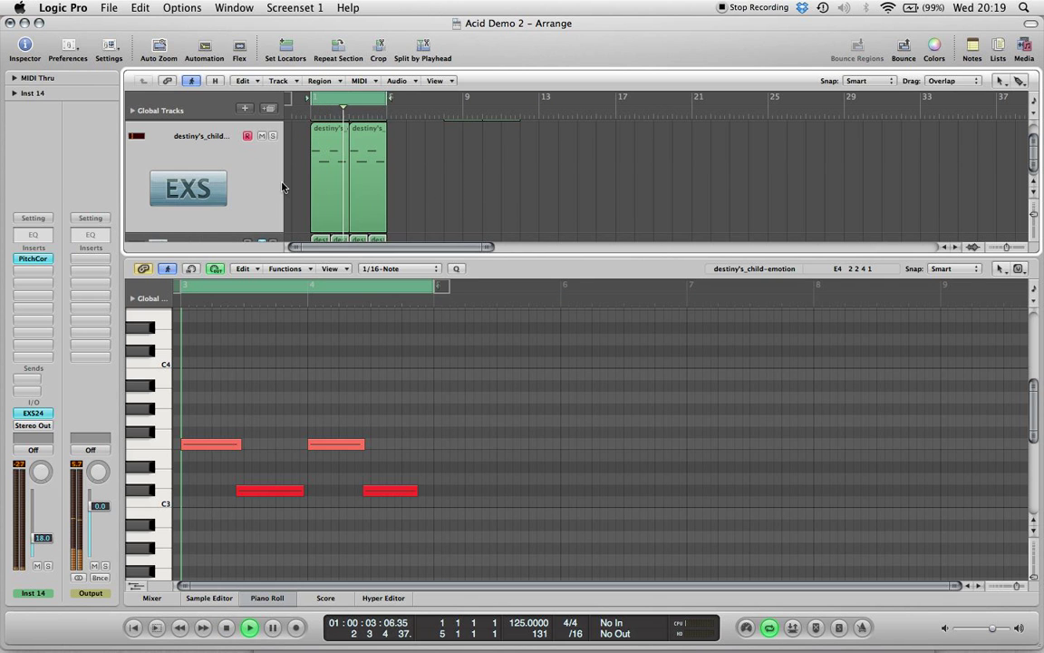
{"action": "mouse_move", "coordinate": [42, 540]}
{"action": "left_mouse_down"}
{"action": "mouse_move", "coordinate": [43, 555]}
{"action": "mouse_move", "coordinate": [44, 543]}
{"action": "left_mouse_up"}
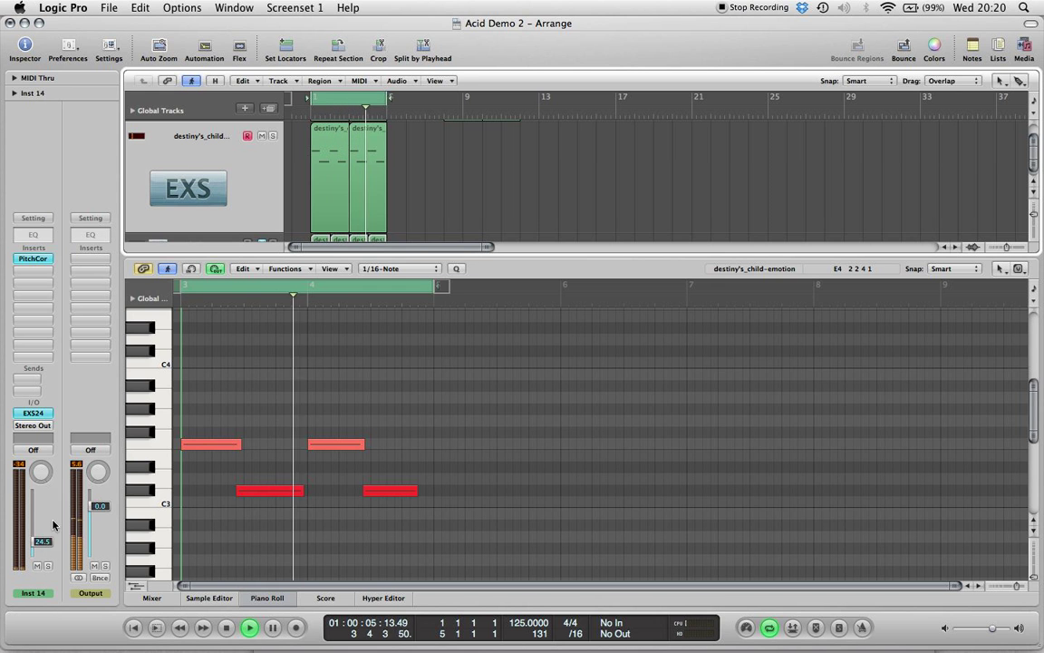
{"action": "key", "text": "space"}
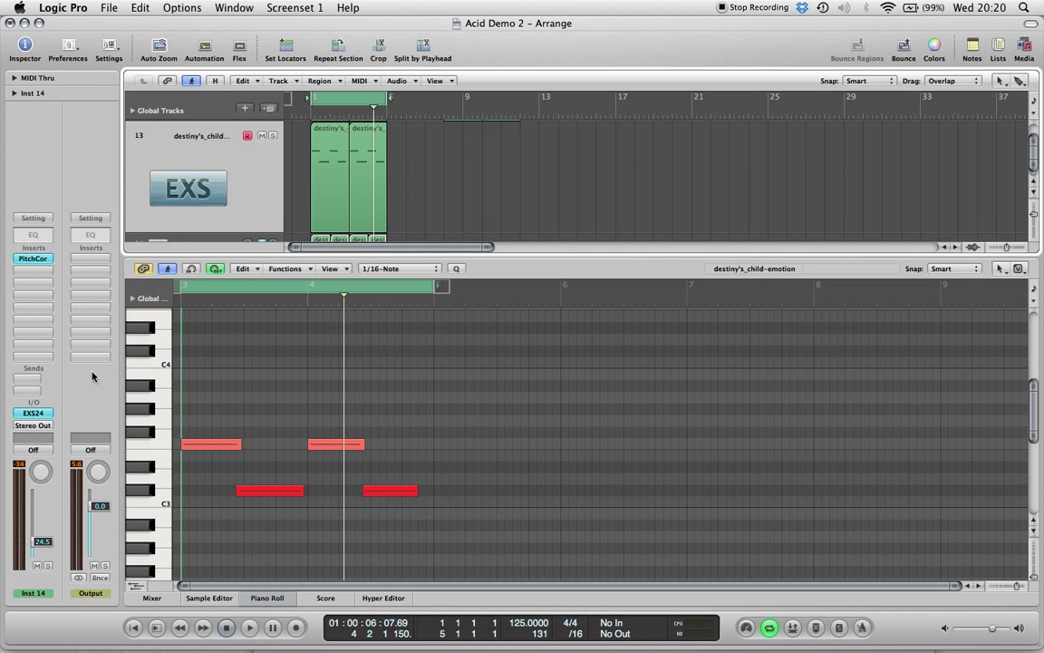
Open track 13's EXS24, enlarge its window, and set the ENV 2 attack and release slightly above their shortest values
{"action": "left_click", "coordinate": [34, 413]}
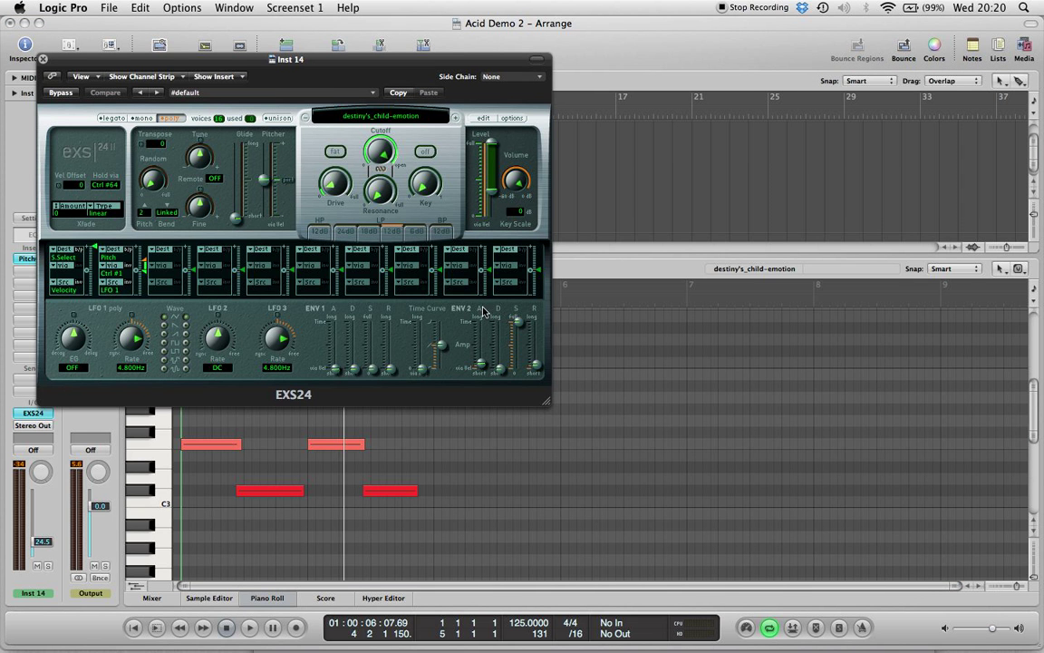
{"action": "left_click_drag", "start_coordinate": [541, 401], "coordinate": [626, 453]}
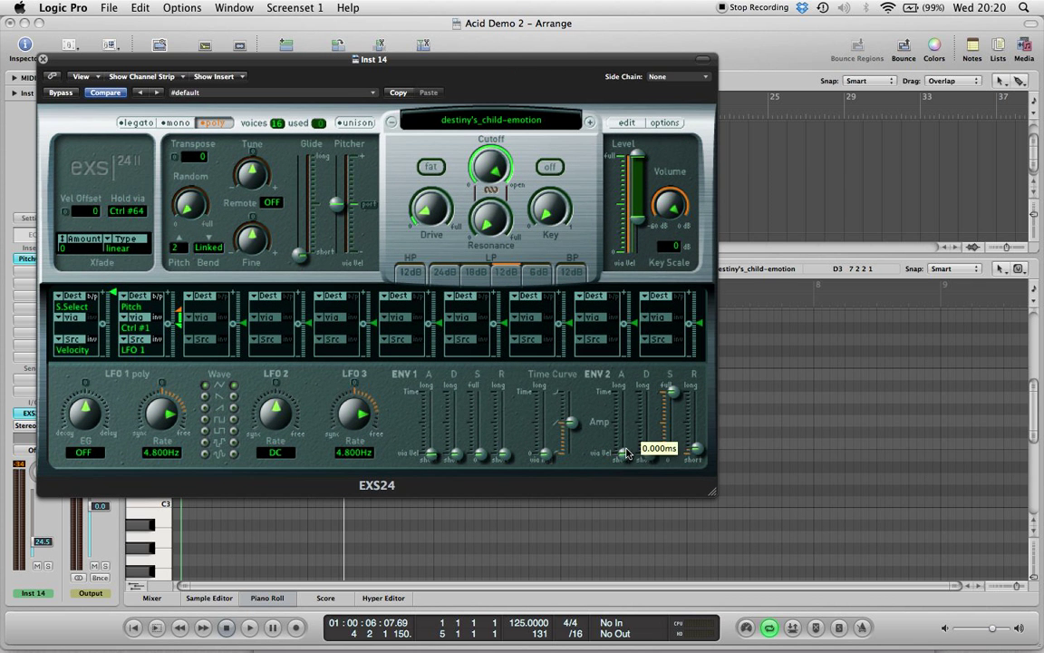
{"action": "left_click_drag", "start_coordinate": [699, 446], "coordinate": [698, 456]}
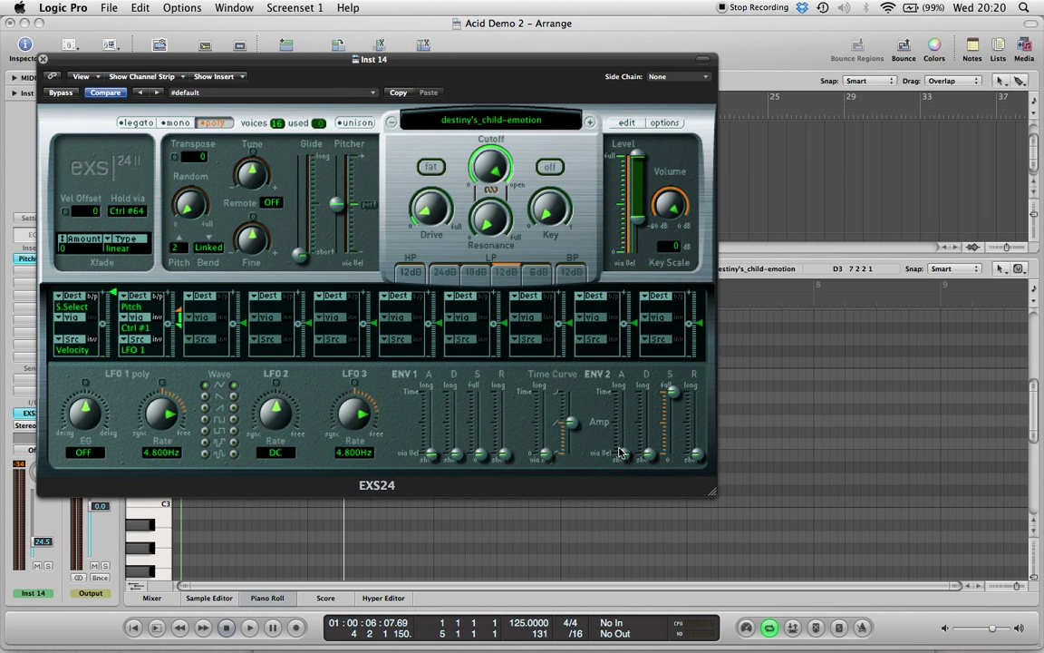
{"action": "left_click_drag", "start_coordinate": [625, 464], "coordinate": [624, 445]}
{"action": "left_click_drag", "start_coordinate": [702, 462], "coordinate": [701, 453]}
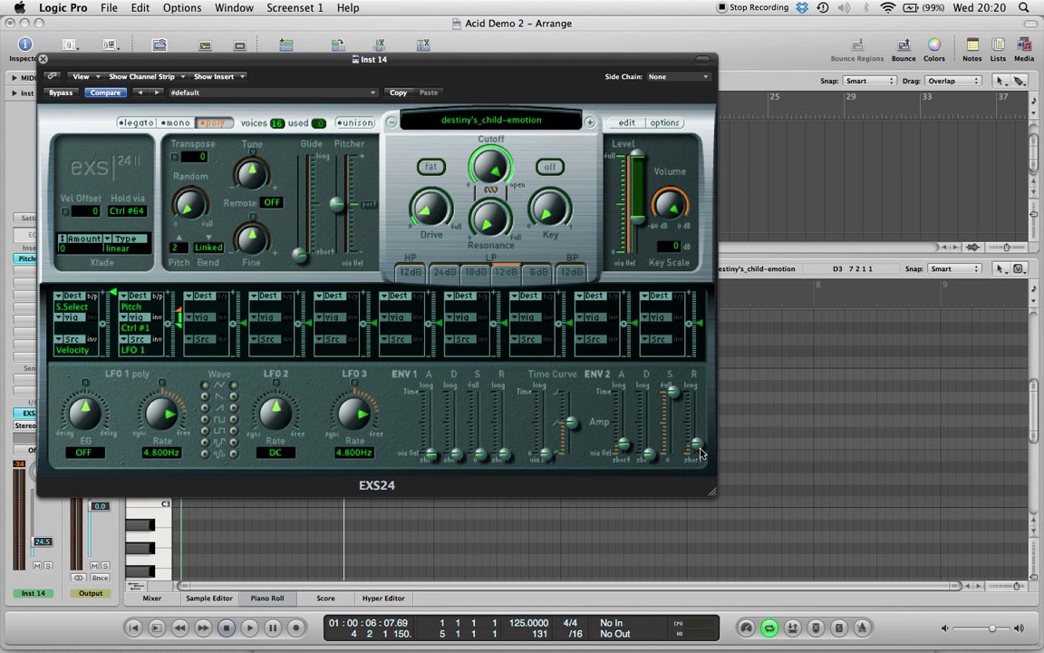
{"action": "left_click", "coordinate": [625, 448]}
Turn on the EXS24 filter for track 13, lower its cutoff to about halfway during playback, and close the instrument window
{"action": "left_click_drag", "start_coordinate": [475, 67], "coordinate": [596, 115]}
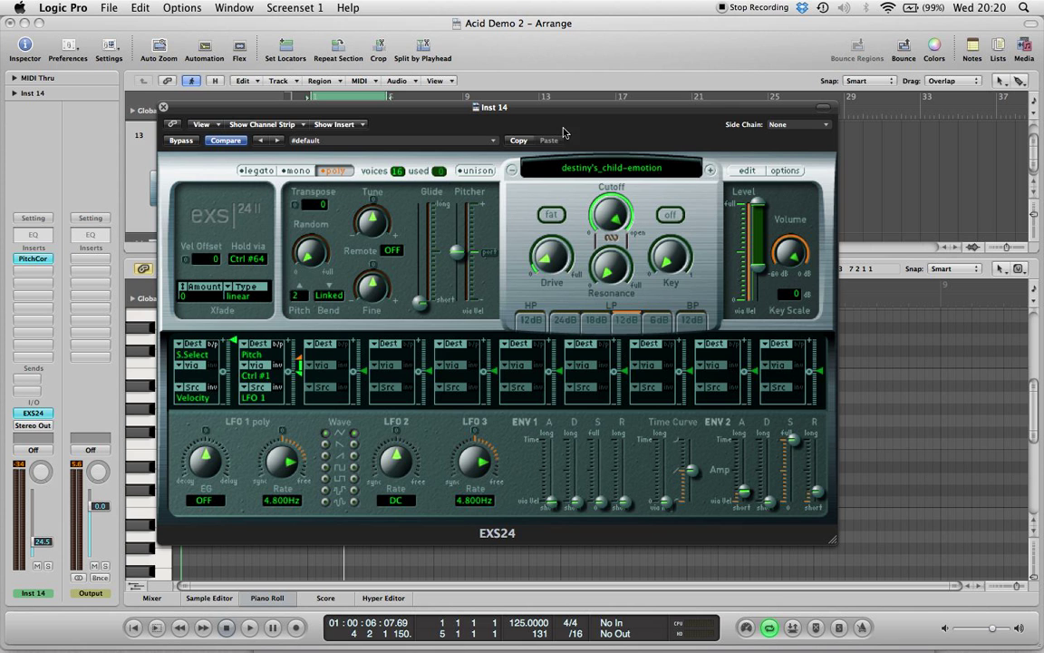
{"action": "left_click", "coordinate": [670, 216]}
{"action": "key", "text": "space"}
{"action": "left_click_drag", "start_coordinate": [610, 220], "coordinate": [552, 245]}
{"action": "key", "text": "space"}
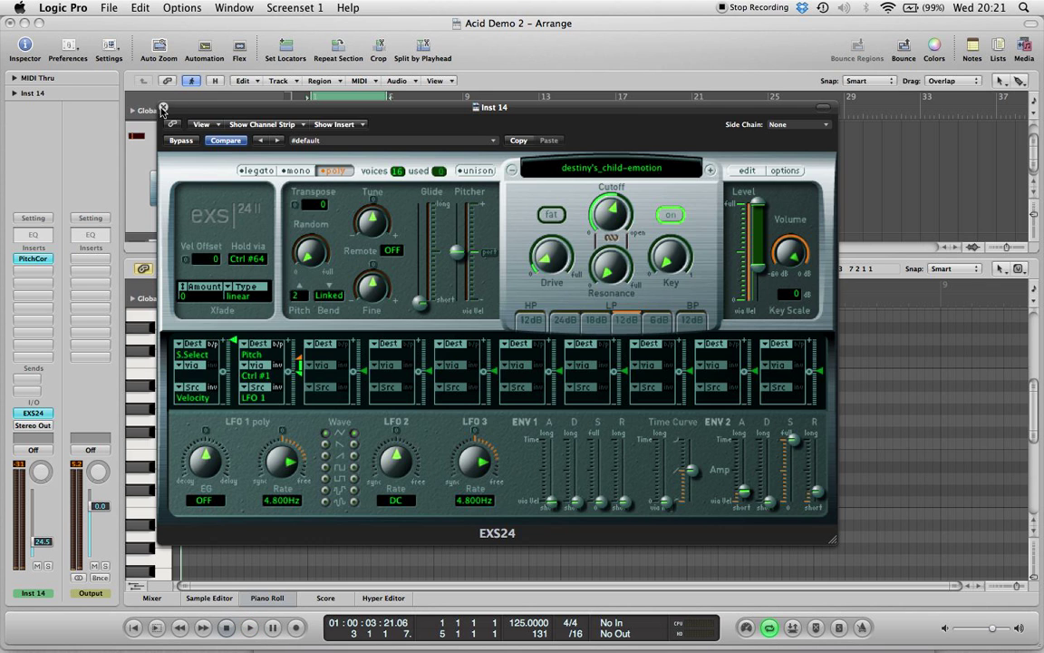
{"action": "left_click", "coordinate": [163, 107]}
Solo the Vocal Chops track, lower its EXS24 filter cutoff during playback, and slightly lengthen the ENV 2 release
{"action": "scroll", "coordinate": [268, 165], "scroll_direction": "up", "scroll_amount": 3}
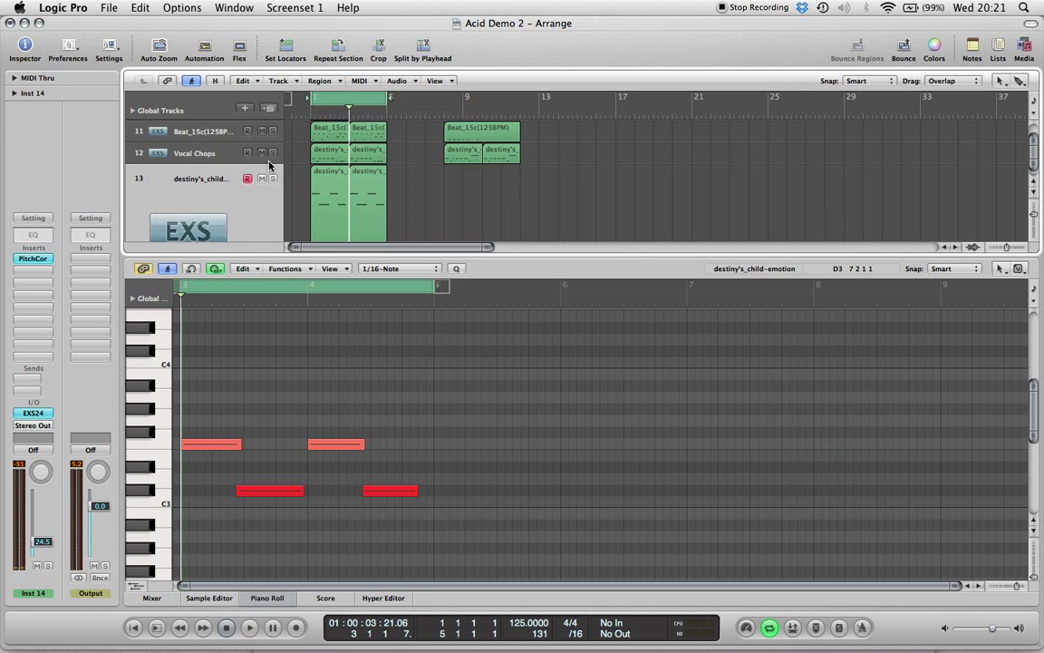
{"action": "left_click", "coordinate": [177, 147]}
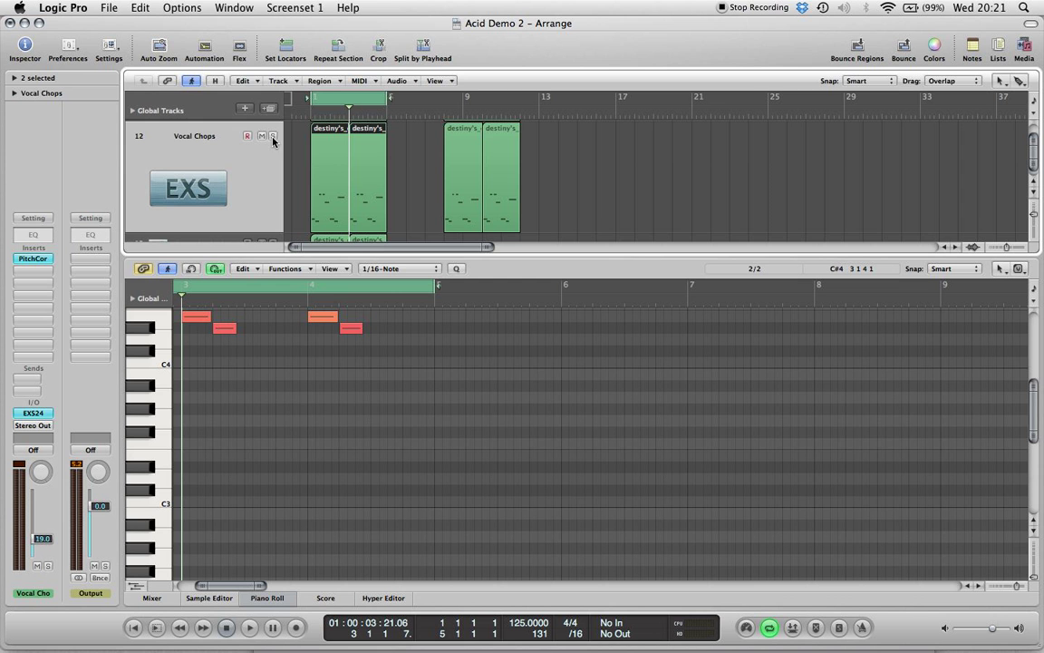
{"action": "left_click", "coordinate": [27, 413]}
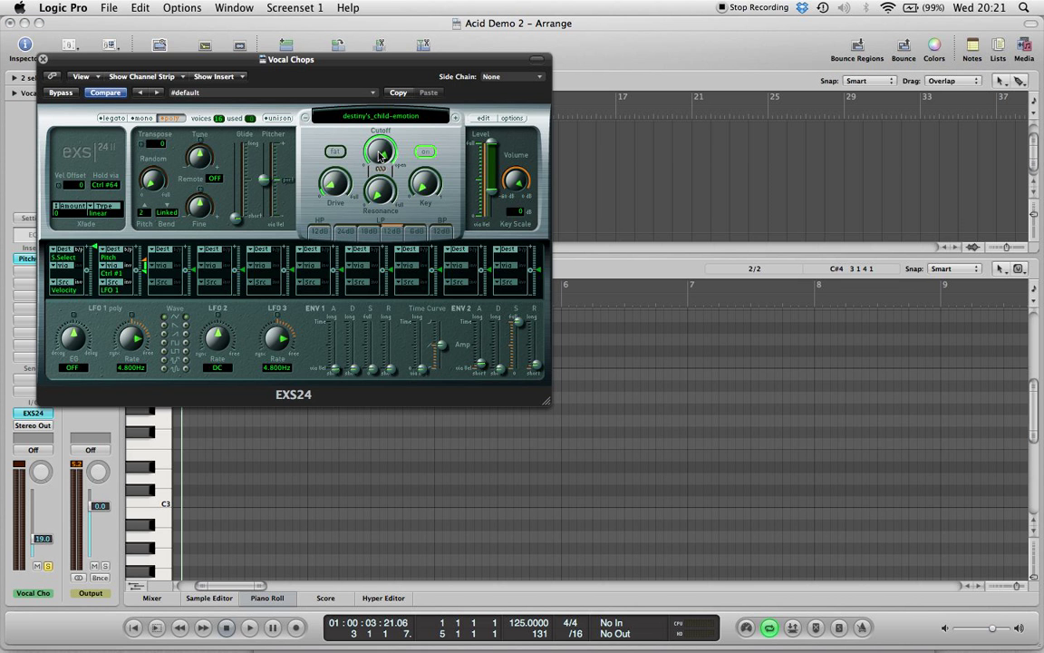
{"action": "key", "text": "space"}
{"action": "left_click_drag", "start_coordinate": [380, 156], "coordinate": [384, 190]}
{"action": "left_click_drag", "start_coordinate": [539, 370], "coordinate": [539, 366]}
{"action": "left_click_drag", "start_coordinate": [370, 152], "coordinate": [371, 141]}
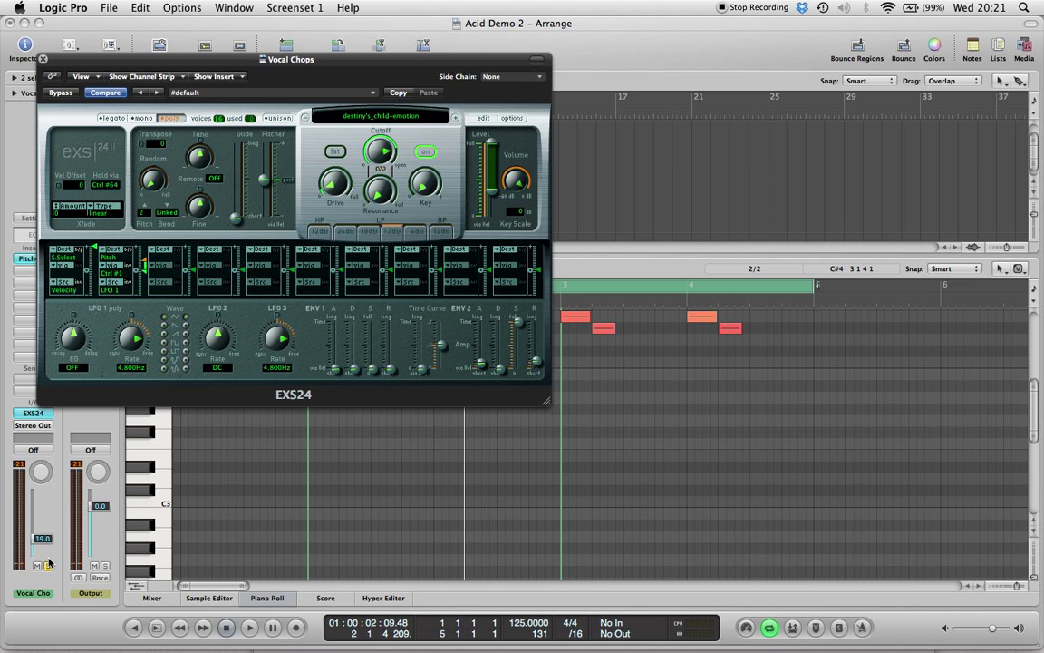
Unsolo Vocal Chops, fine-tune its EXS24 cutoff against the full beat, and close the instrument window
{"action": "key", "text": "space"}
{"action": "mouse_move", "coordinate": [380, 152]}
{"action": "left_mouse_down"}
{"action": "mouse_move", "coordinate": [391, 215]}
{"action": "mouse_move", "coordinate": [396, 162]}
{"action": "left_mouse_up"}
{"action": "key", "text": "space"}
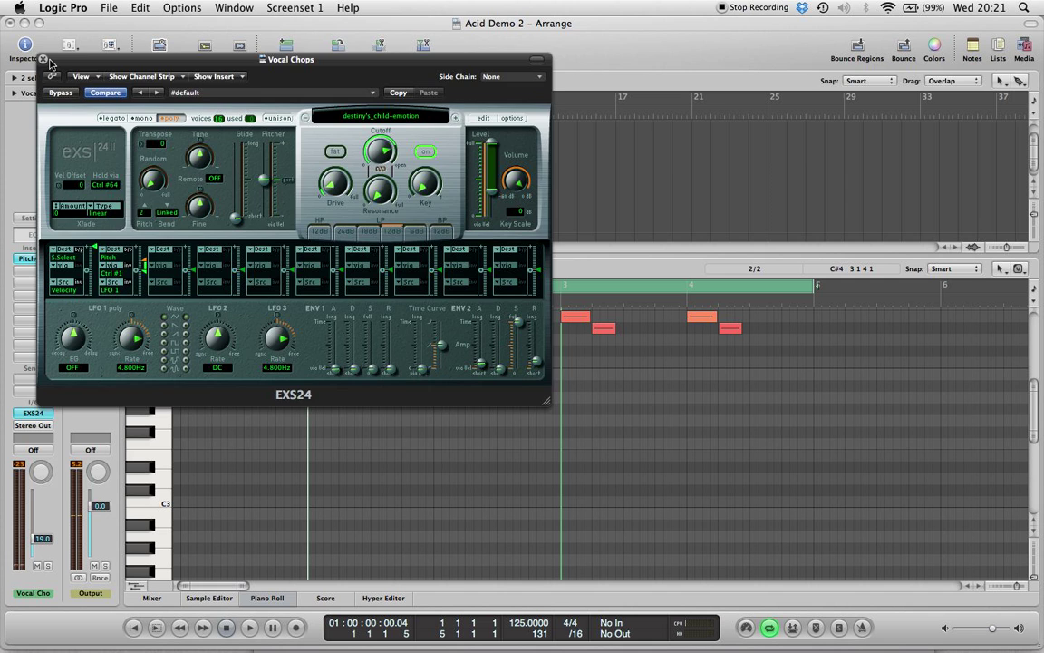
{"action": "left_click", "coordinate": [41, 59]}
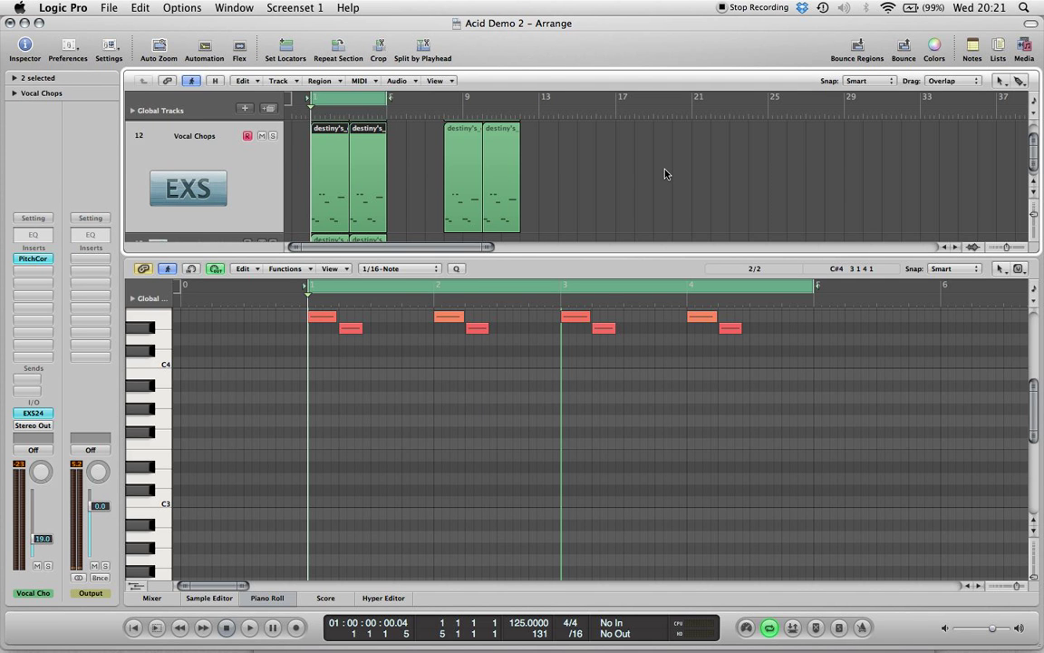